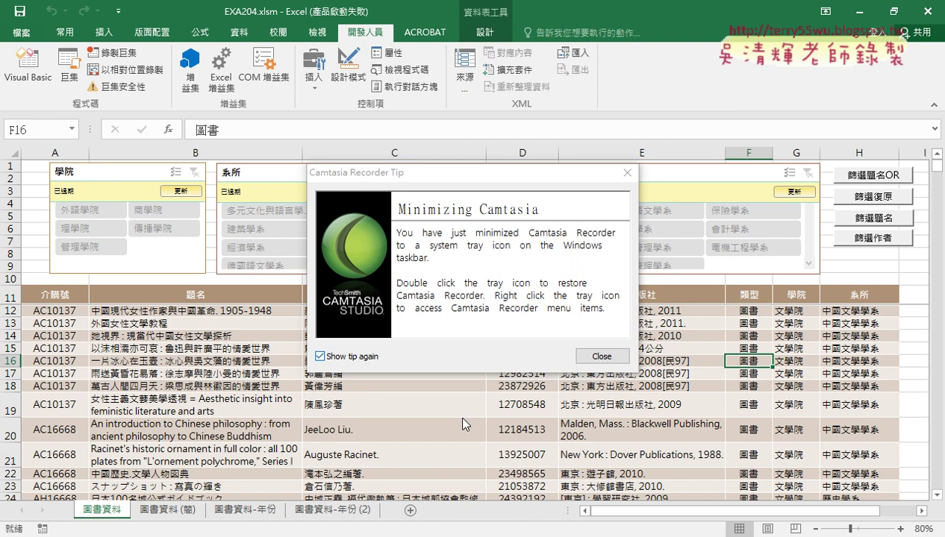
# Step: Dismiss the tip message and select the whole 題名 column
pyautogui.click(599, 355)
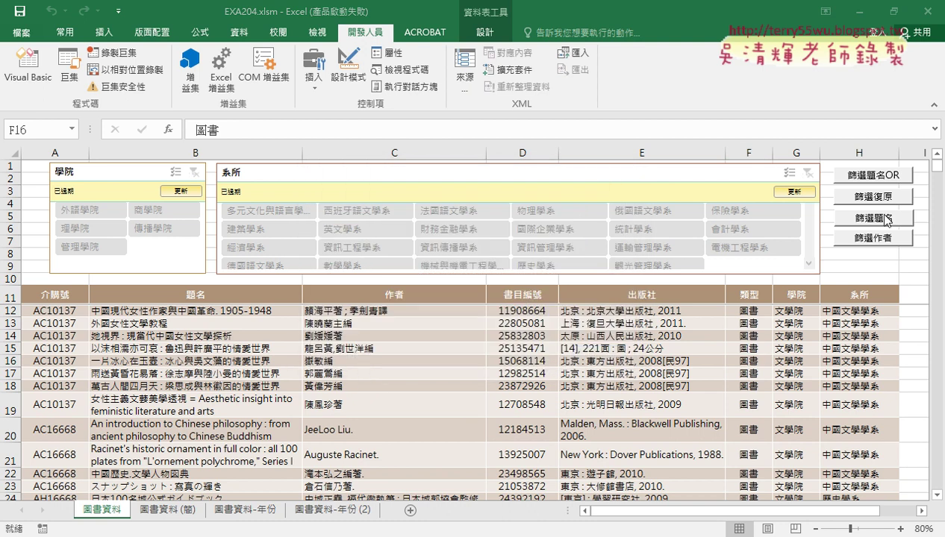
pyautogui.click(858, 254)
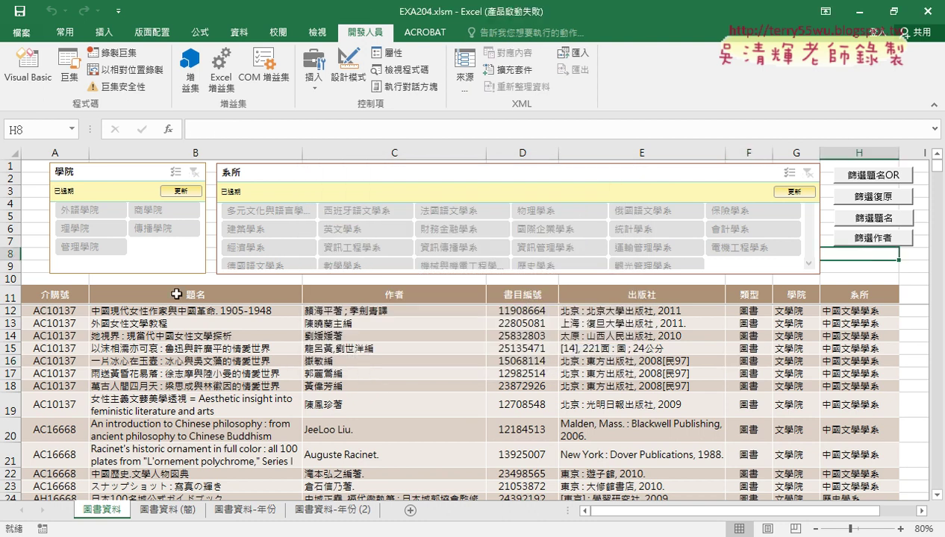
pyautogui.click(176, 293)
pyautogui.click(209, 154)
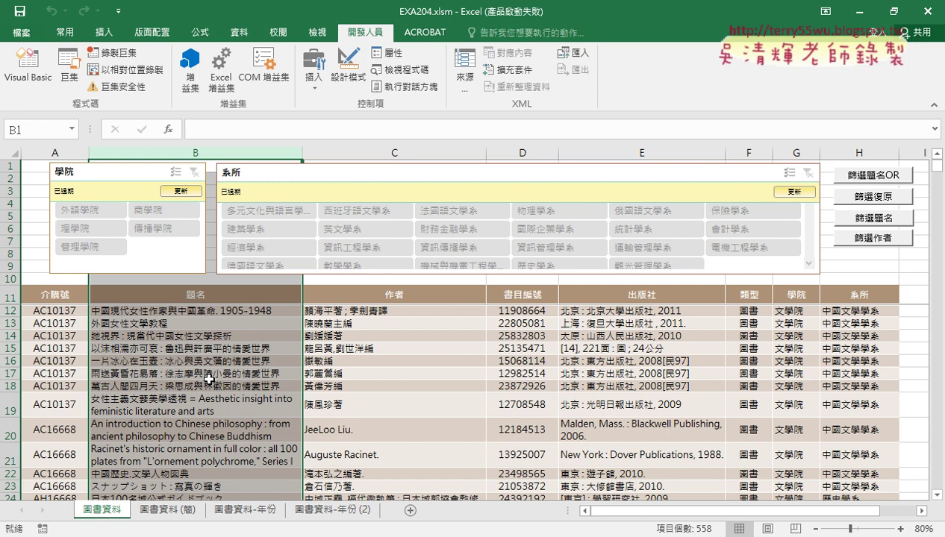
# Step: Inspect the 類型 and author cells, then select columns F and H
pyautogui.click(740, 310)
pyautogui.scroll(-4, 735, 431)
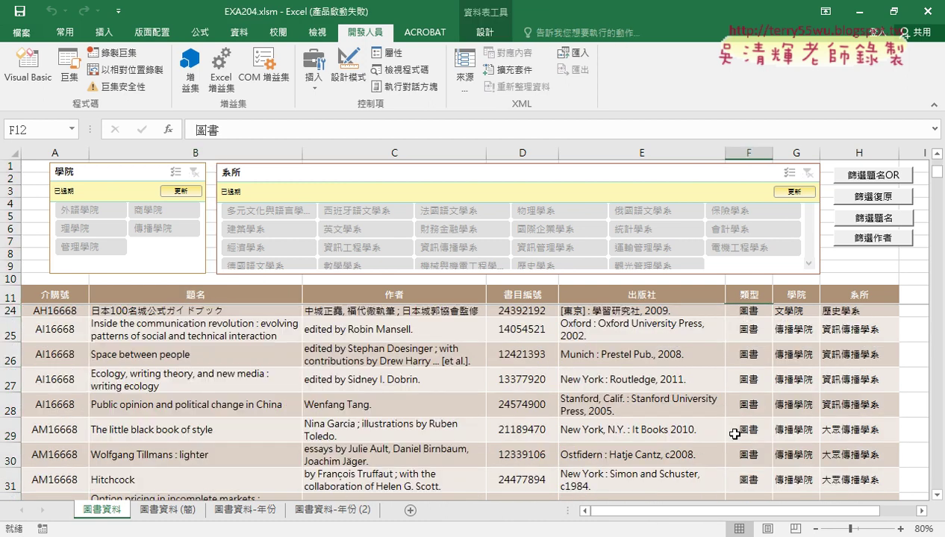
pyautogui.scroll(-4, 735, 434)
pyautogui.scroll(3, 735, 434)
pyautogui.scroll(5, 735, 434)
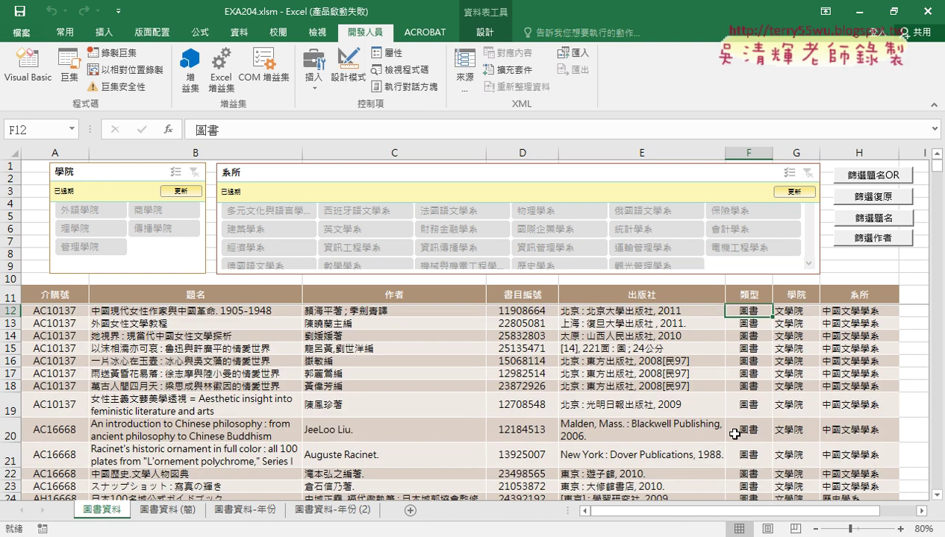
pyautogui.click(403, 312)
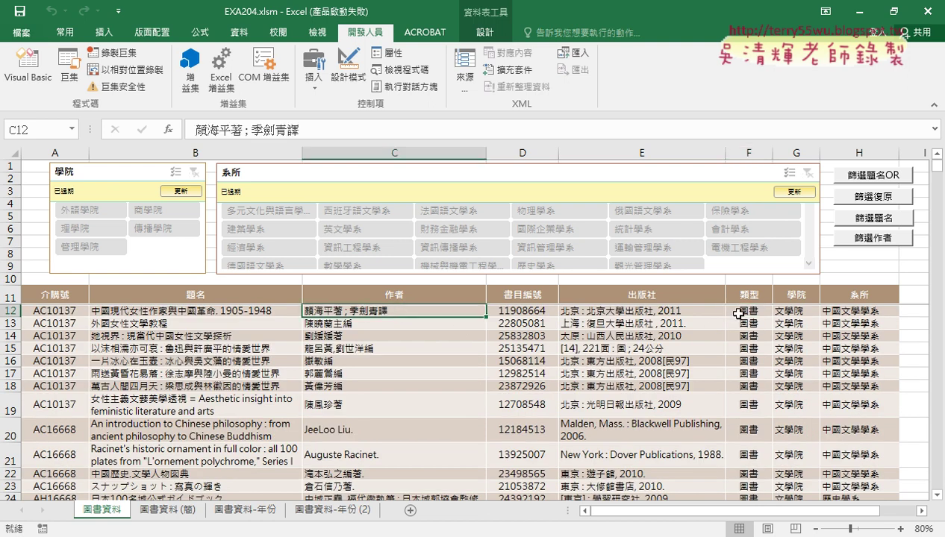
pyautogui.click(750, 153)
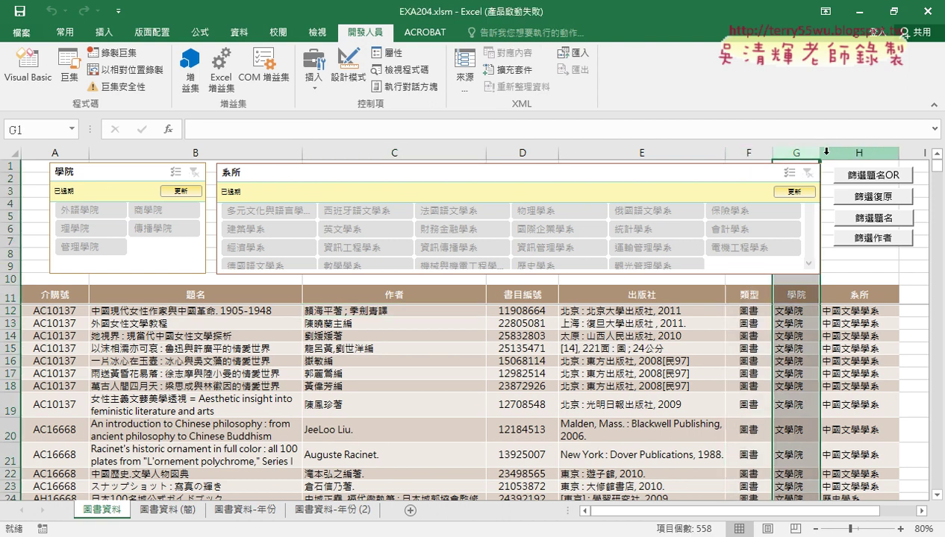
pyautogui.click(858, 152)
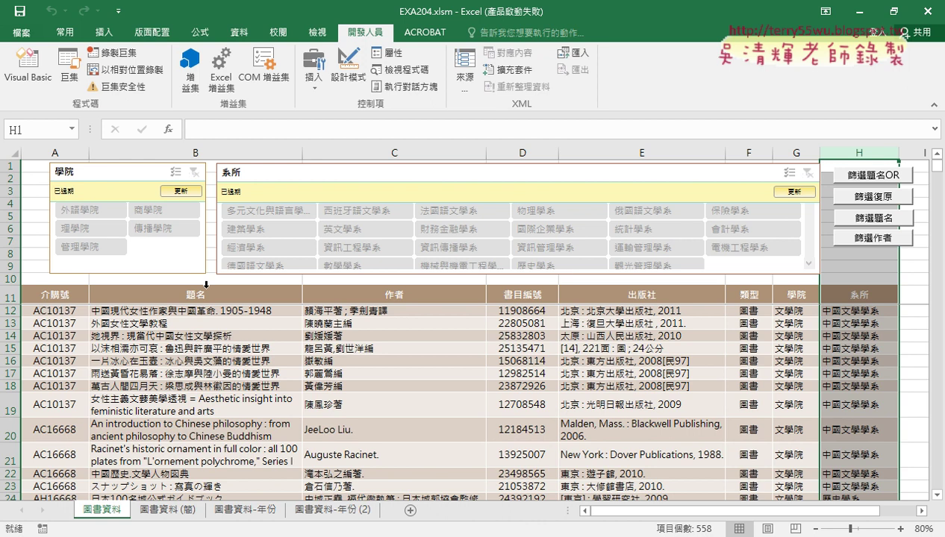
# Step: Open the macro code assigned to the 篩選題名OR button in the VBA editor
pyautogui.rightClick(860, 179)
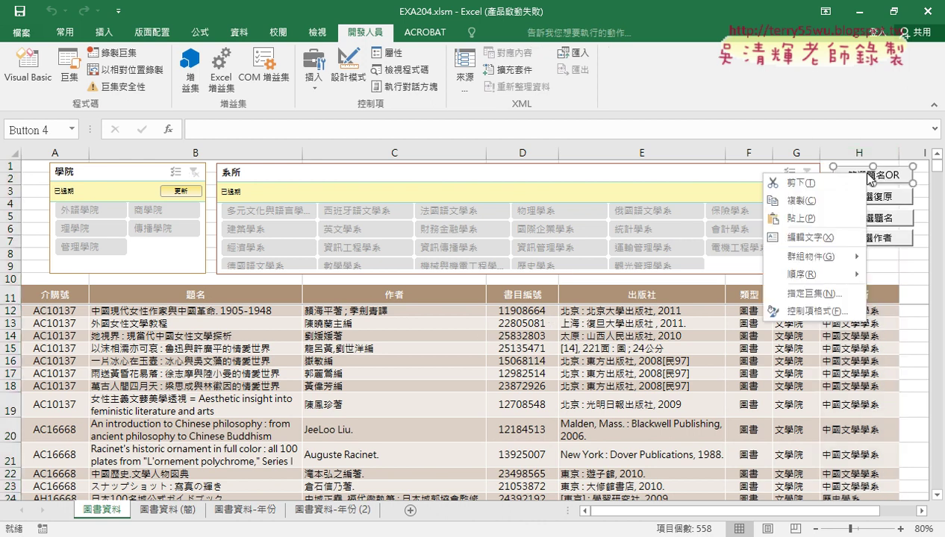
pyautogui.click(816, 294)
pyautogui.click(911, 181)
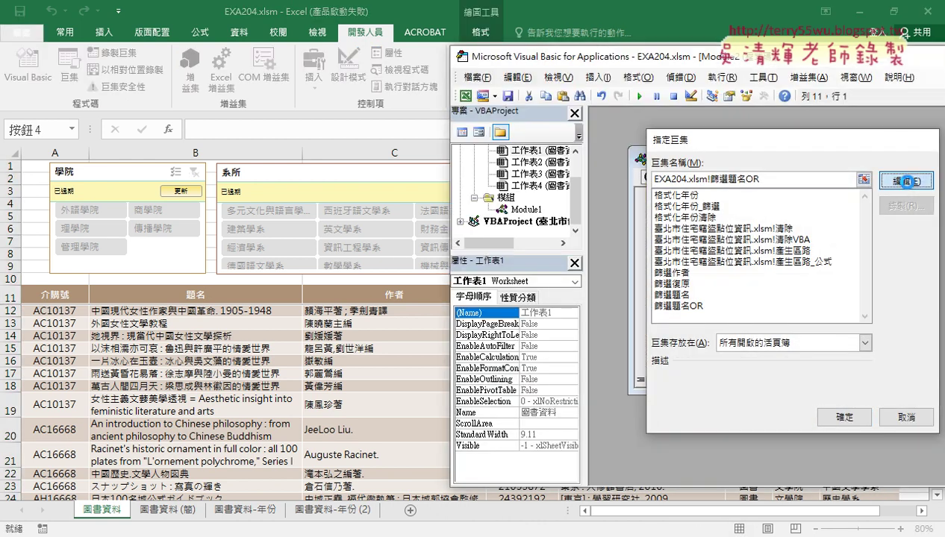
pyautogui.moveTo(694, 53); pyautogui.dragTo(396, 55)
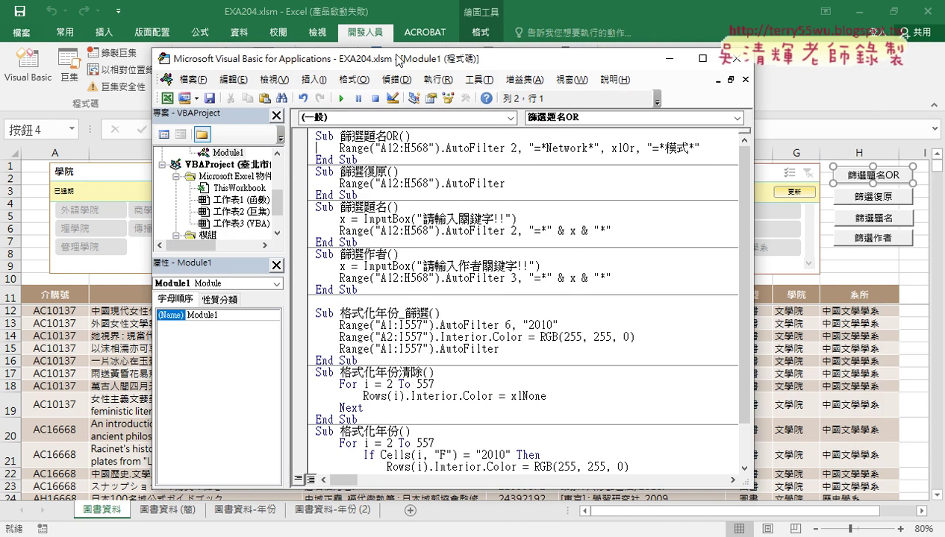
# Step: Highlight the title =*模式* criteria and author AutoFilter lines, then return to Excel
pyautogui.moveTo(529, 147); pyautogui.dragTo(599, 148)
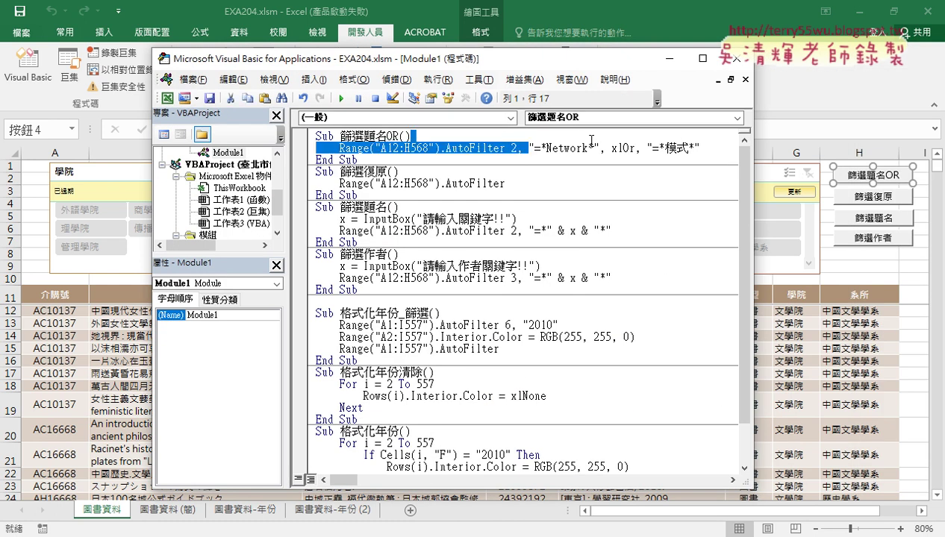
pyautogui.moveTo(698, 148); pyautogui.dragTo(647, 148)
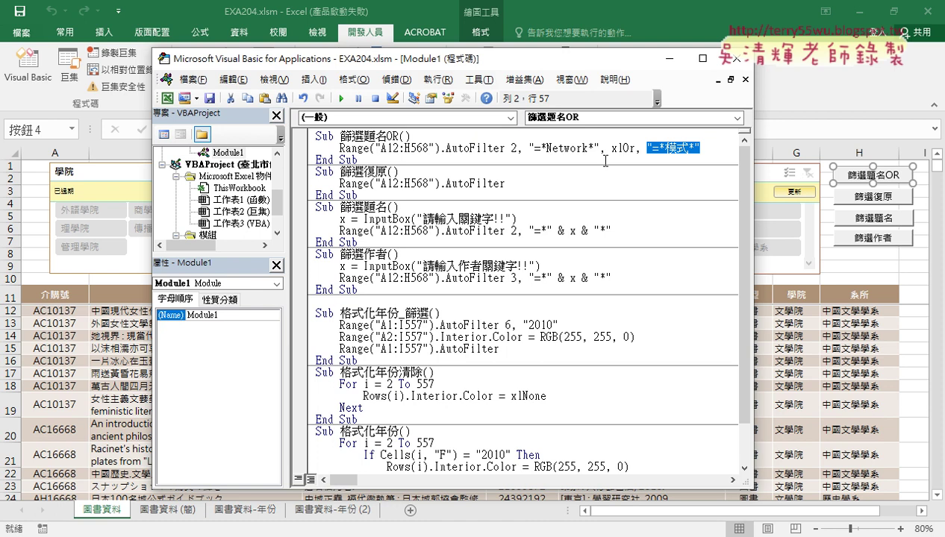
pyautogui.moveTo(665, 138)
pyautogui.mouseDown()
pyautogui.moveTo(691, 150)
pyautogui.moveTo(550, 145)
pyautogui.mouseUp()
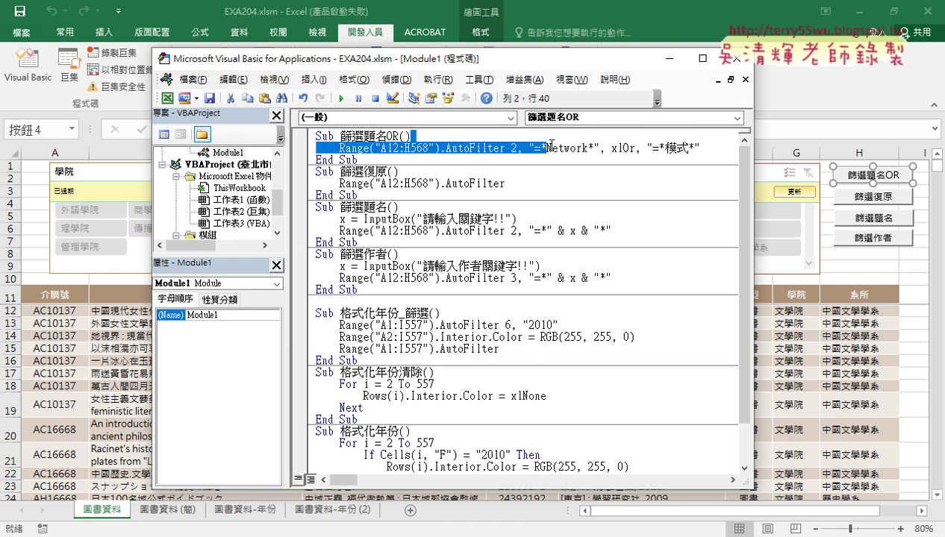
pyautogui.moveTo(624, 278); pyautogui.dragTo(299, 278)
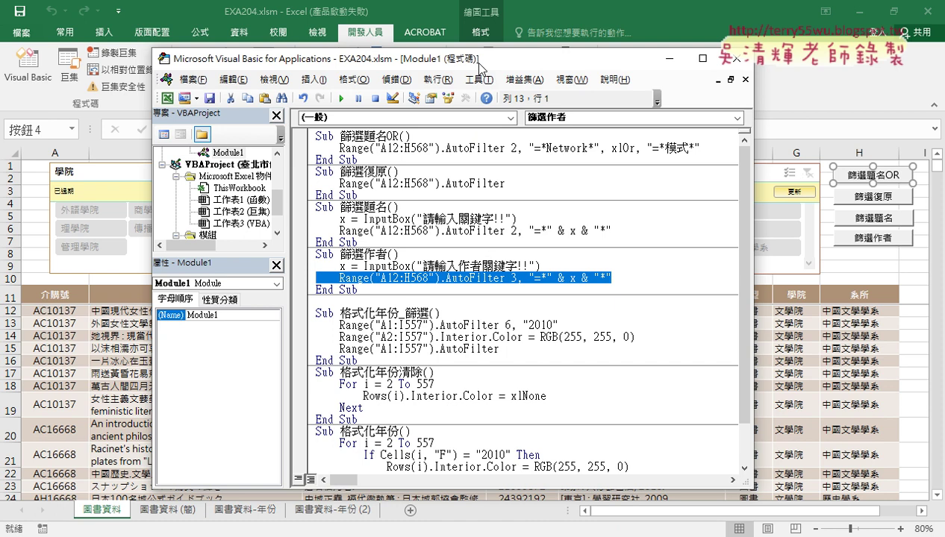
pyautogui.moveTo(480, 64); pyautogui.dragTo(549, 373)
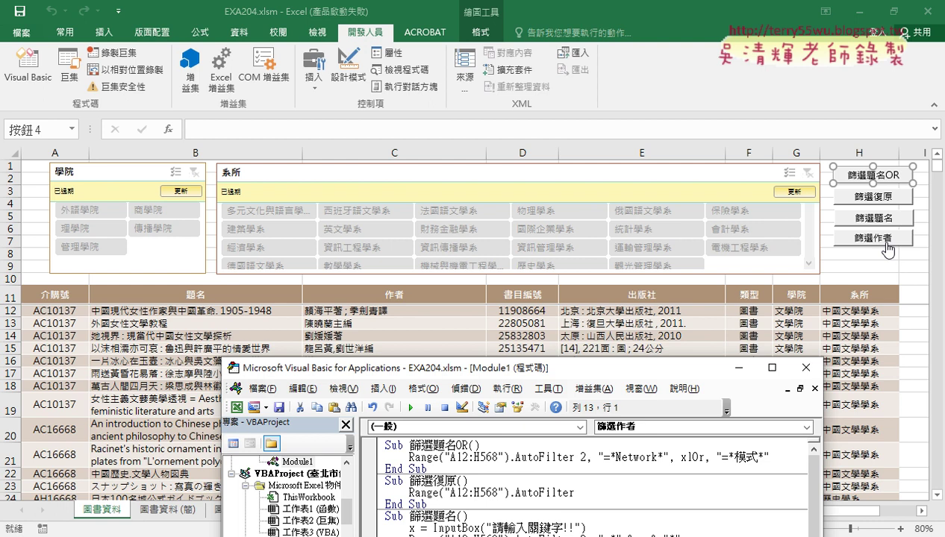
pyautogui.moveTo(513, 373); pyautogui.dragTo(453, 73)
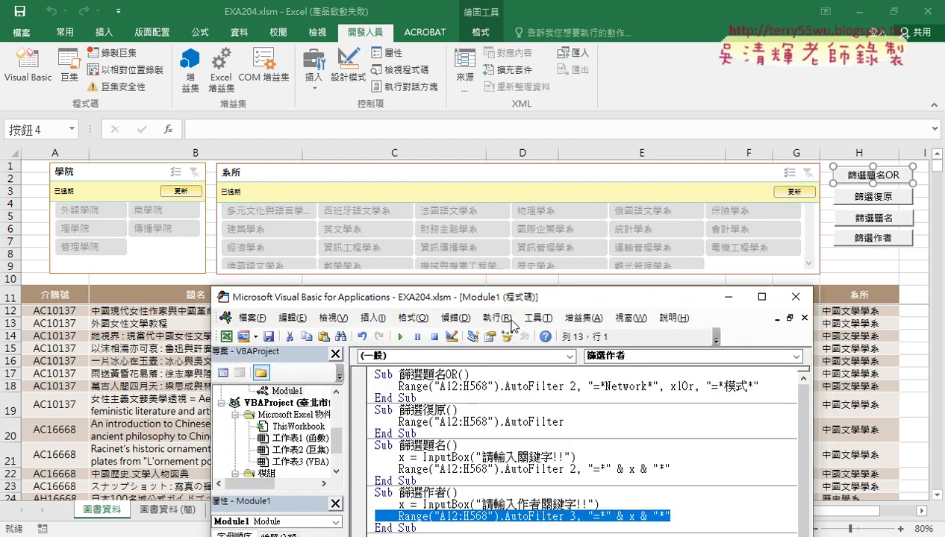
pyautogui.click(724, 9)
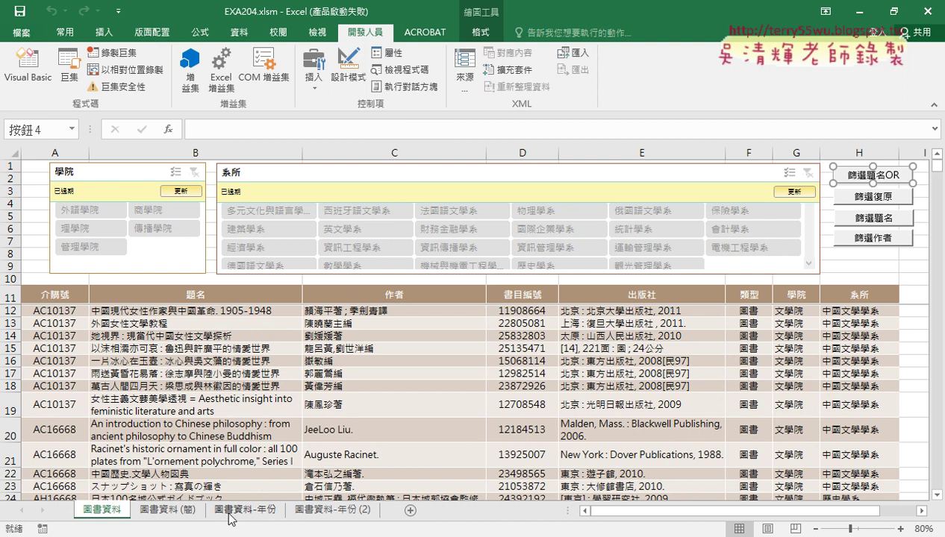
# Step: Switch to the 圖書資料-年份 sheet, check the 2010 year in F11, then view the exercise PDF
pyautogui.click(258, 509)
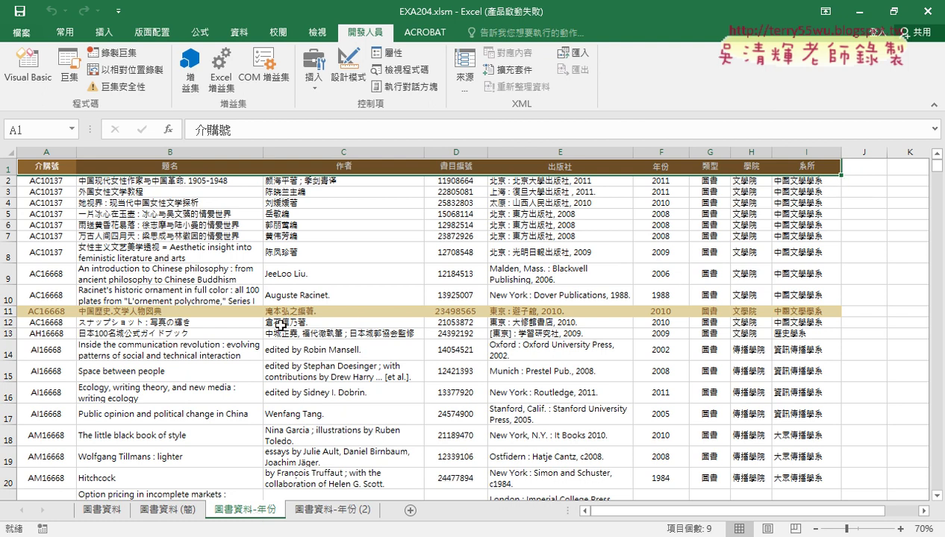
pyautogui.click(626, 301)
pyautogui.click(663, 311)
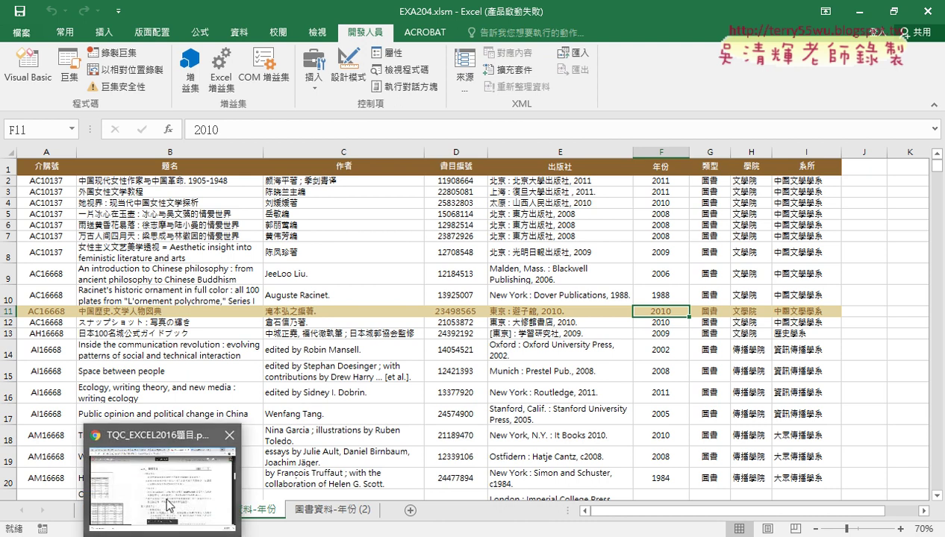
pyautogui.click(169, 499)
# Step: Scroll the exercise PDF down to the filtering task
pyautogui.scroll(-3, 445, 316)
pyautogui.scroll(-2, 445, 316)
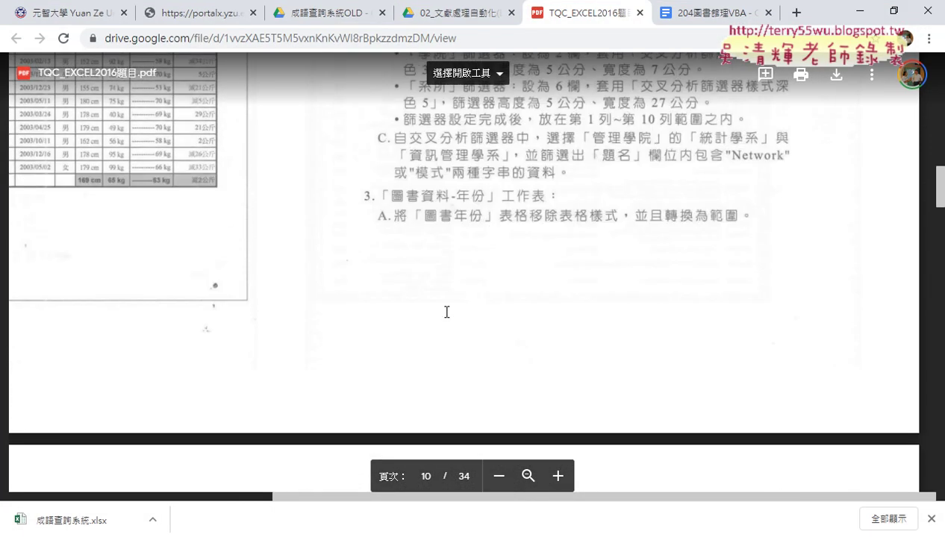
pyautogui.scroll(-4, 446, 321)
pyautogui.scroll(-1, 447, 332)
pyautogui.scroll(-1, 448, 331)
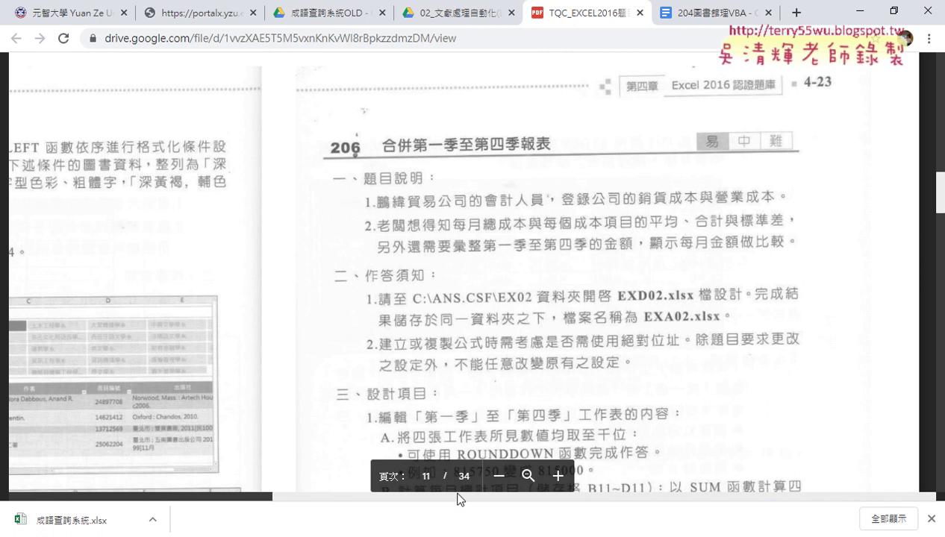
pyautogui.moveTo(455, 496); pyautogui.dragTo(214, 493)
pyautogui.scroll(-1, 222, 331)
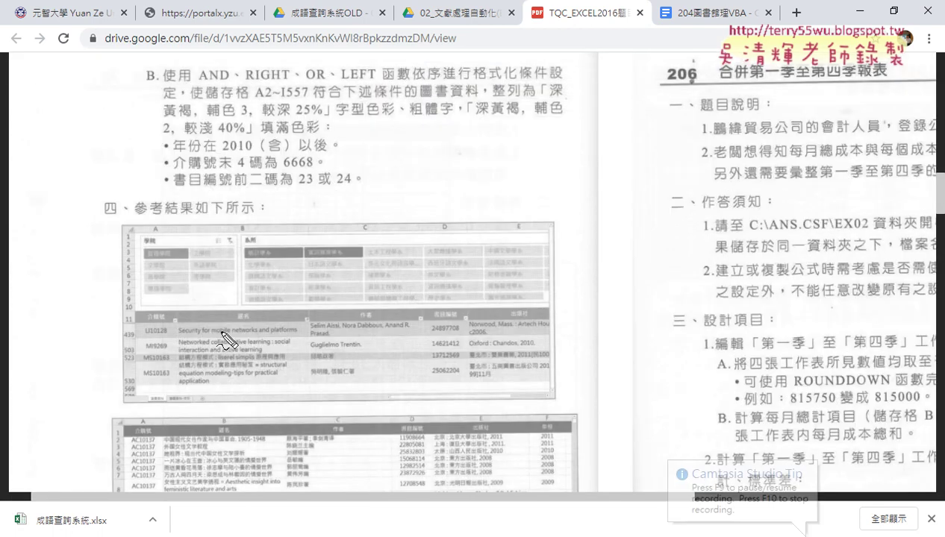
# Step: Underline the year 2010, 介購號 6668 and 書目編號 23 conditions, then clear annotations and return to Excel
pyautogui.moveTo(330, 157)
pyautogui.mouseDown()
pyautogui.moveTo(207, 136)
pyautogui.moveTo(337, 153)
pyautogui.mouseUp()
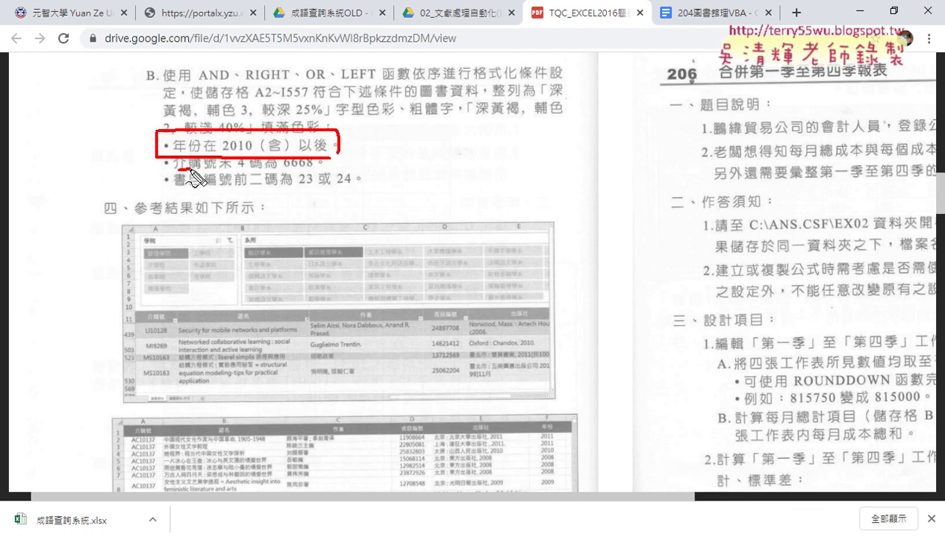
pyautogui.moveTo(171, 169); pyautogui.dragTo(208, 170)
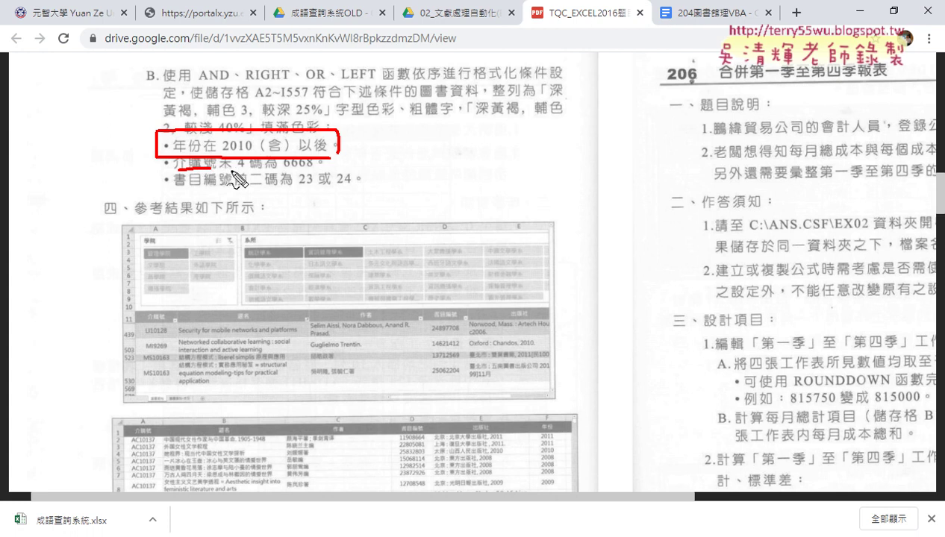
pyautogui.moveTo(284, 170); pyautogui.dragTo(313, 170)
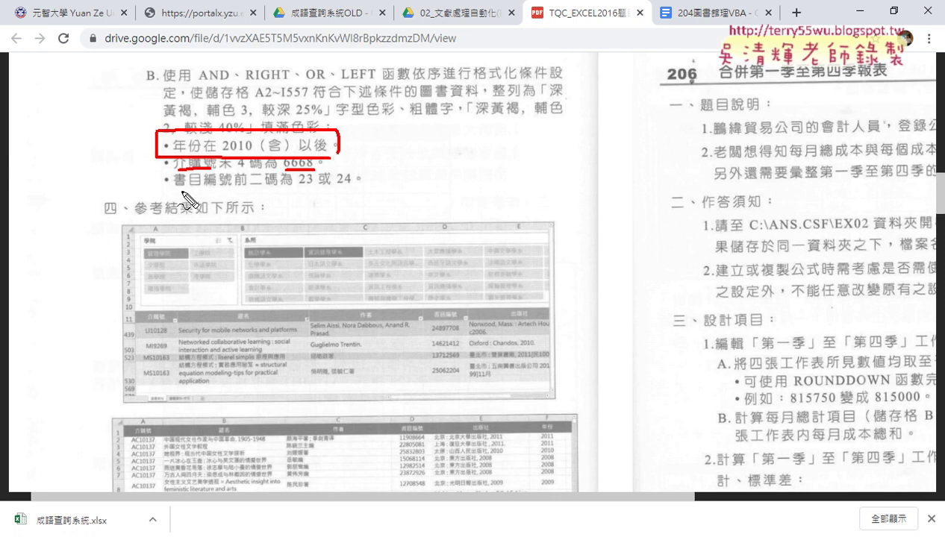
pyautogui.moveTo(172, 188); pyautogui.dragTo(224, 188)
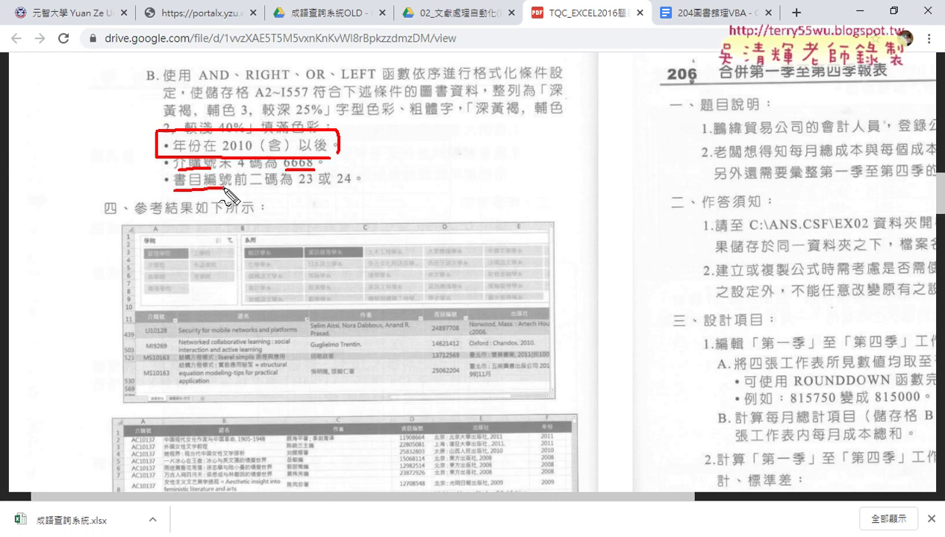
pyautogui.moveTo(296, 190); pyautogui.dragTo(350, 189)
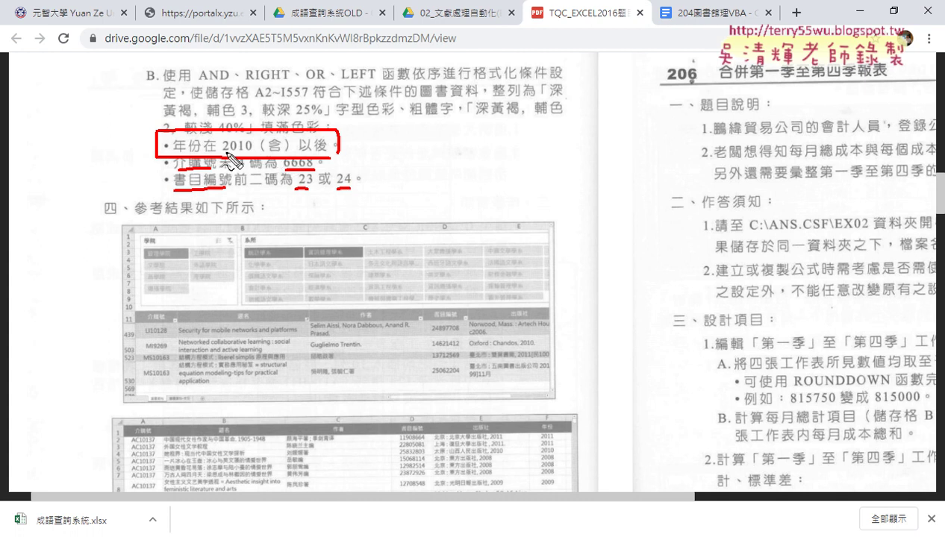
pyautogui.moveTo(221, 158); pyautogui.dragTo(314, 168)
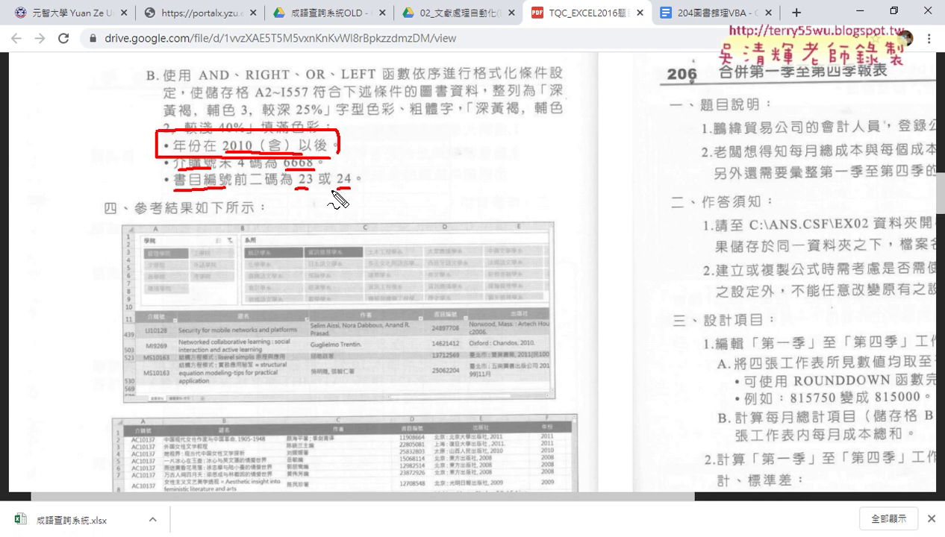
pyautogui.press('Escape')
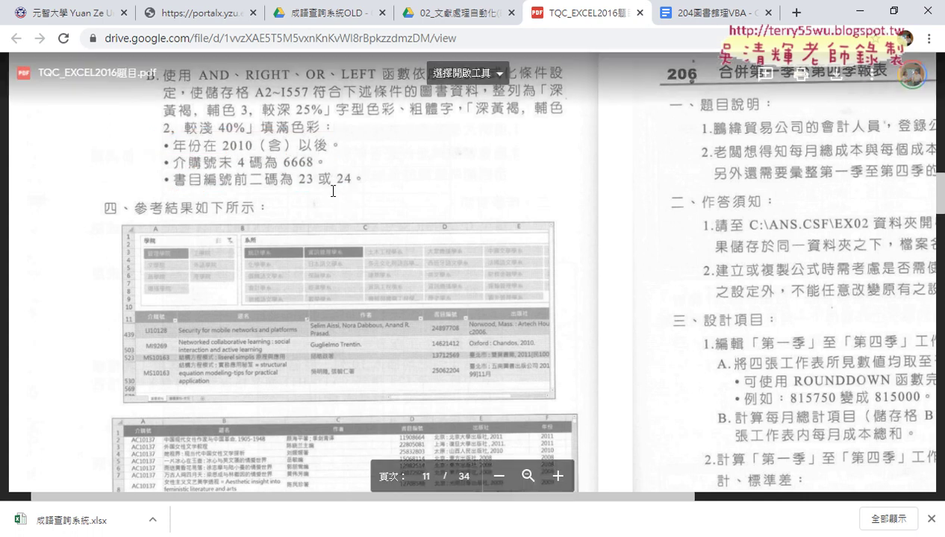
pyautogui.click(854, 11)
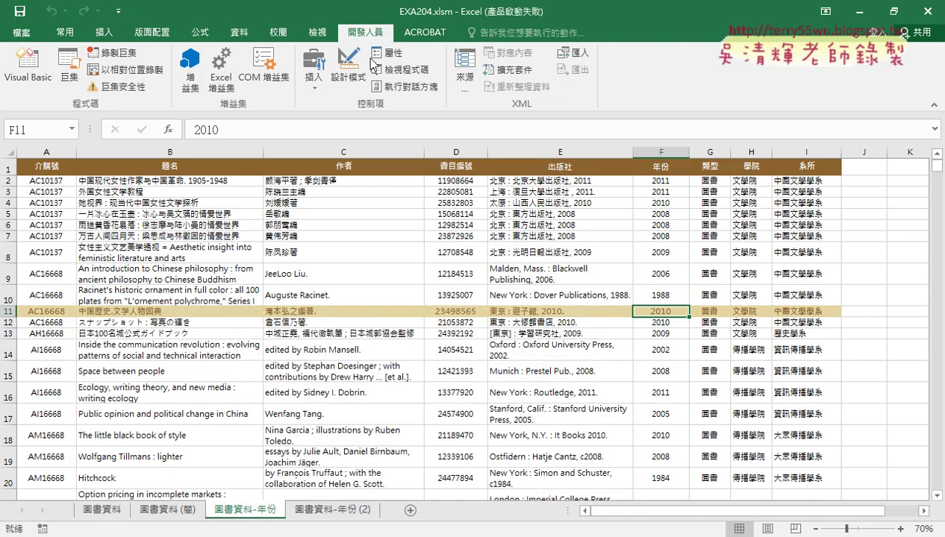
# Step: Edit the formula highlight rule to lock the year reference as $F2
pyautogui.click(65, 32)
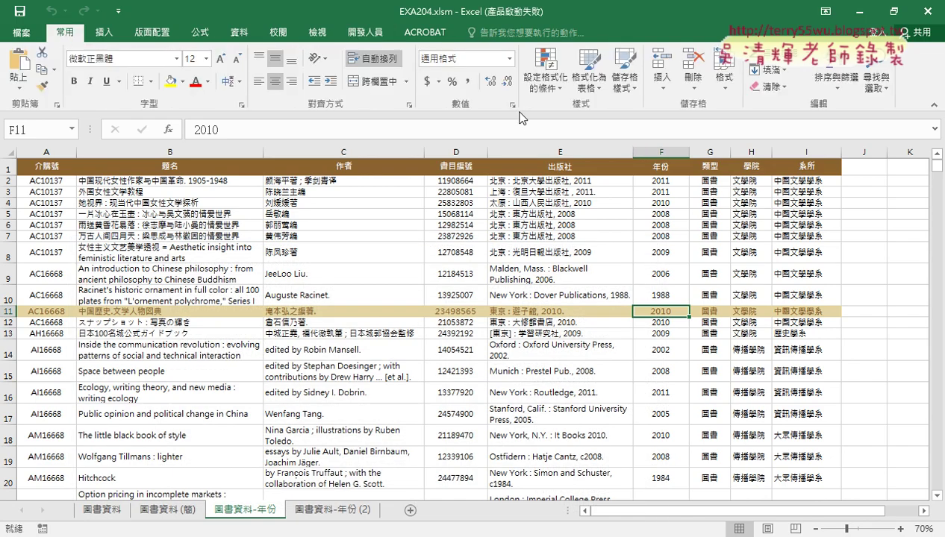
pyautogui.click(544, 71)
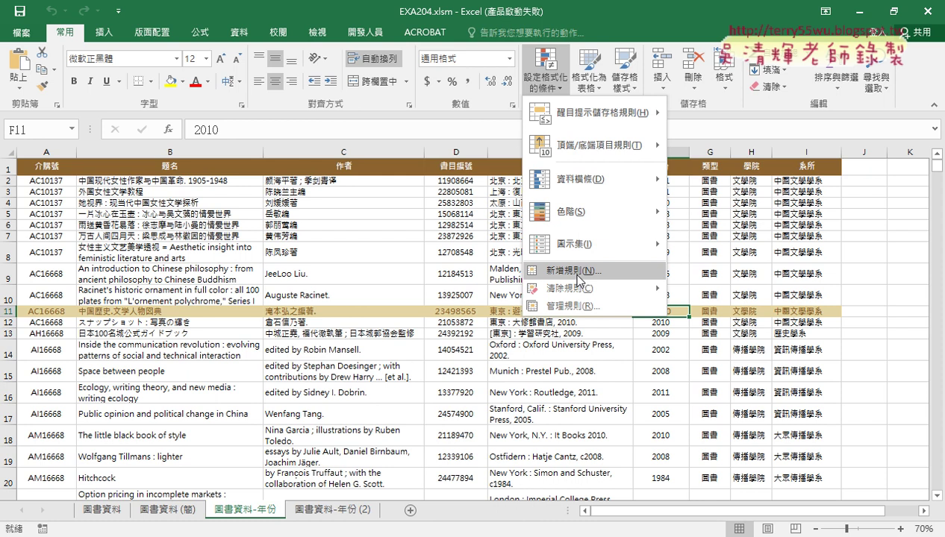
pyautogui.click(574, 306)
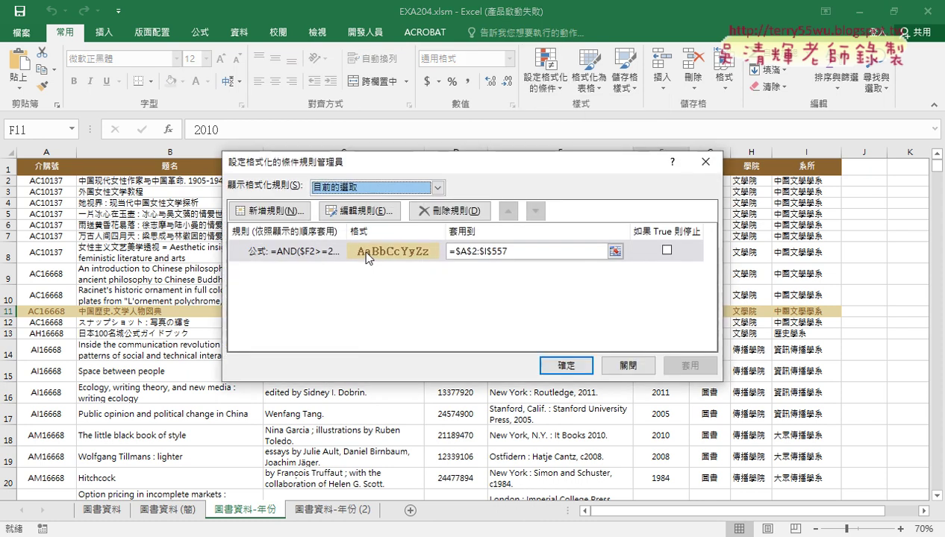
pyautogui.doubleClick(366, 254)
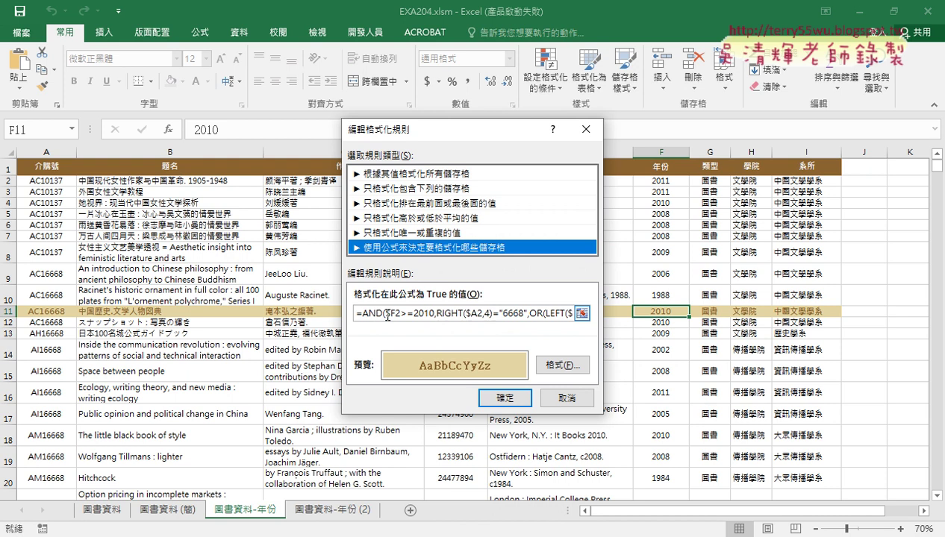
pyautogui.click(386, 313)
pyautogui.write('$')
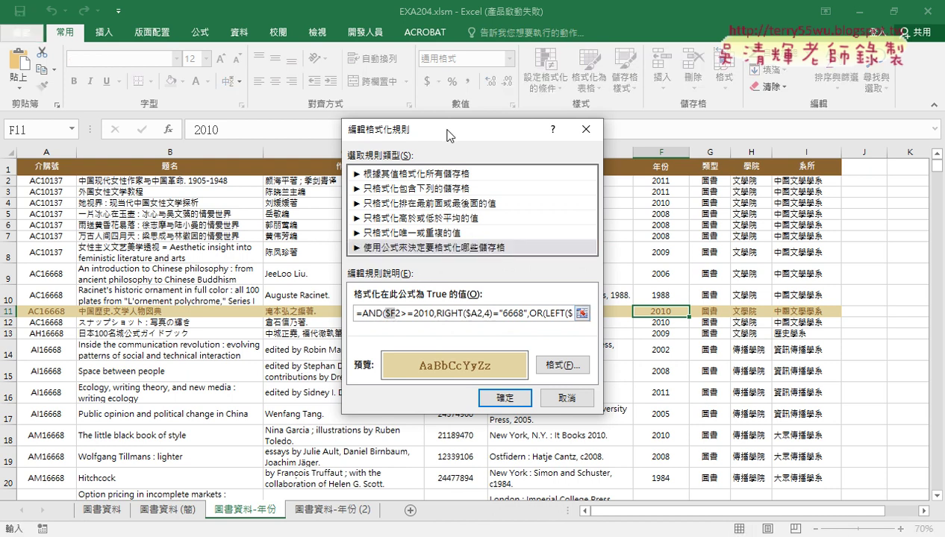
# Step: Review the $F2>=2010, RIGHT($A2,4)="6668" and 23/24 prefix conditions, then confirm the rule
pyautogui.moveTo(477, 129); pyautogui.dragTo(335, 117)
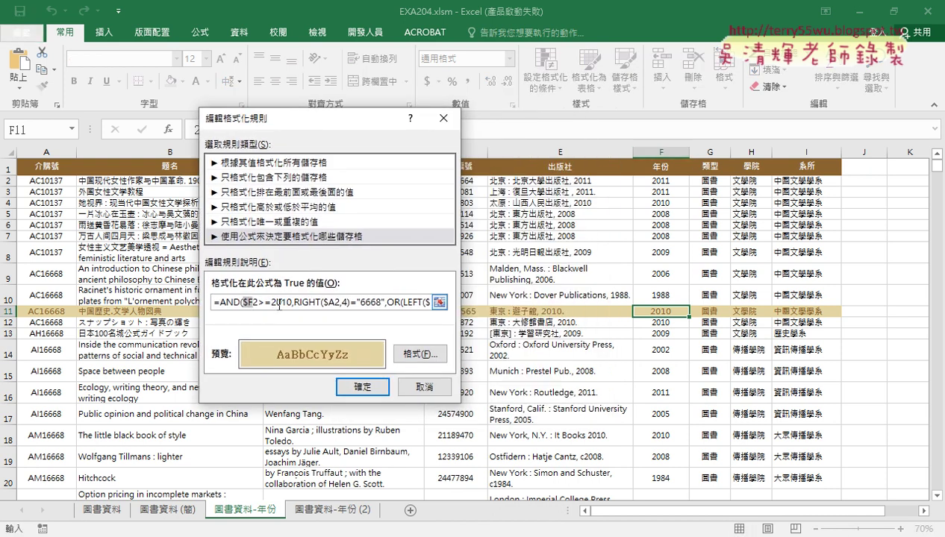
pyautogui.click(273, 302)
pyautogui.moveTo(293, 302); pyautogui.dragTo(240, 302)
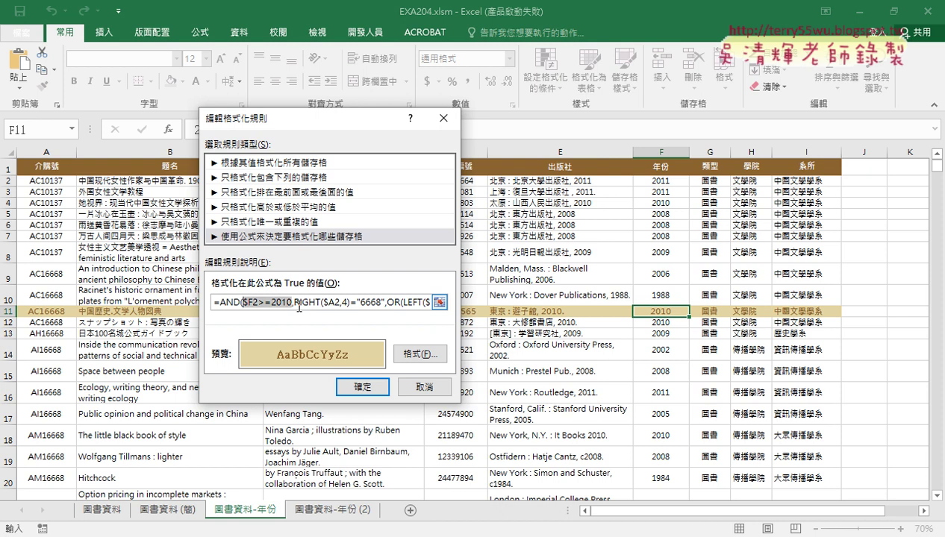
pyautogui.moveTo(293, 302); pyautogui.dragTo(323, 301)
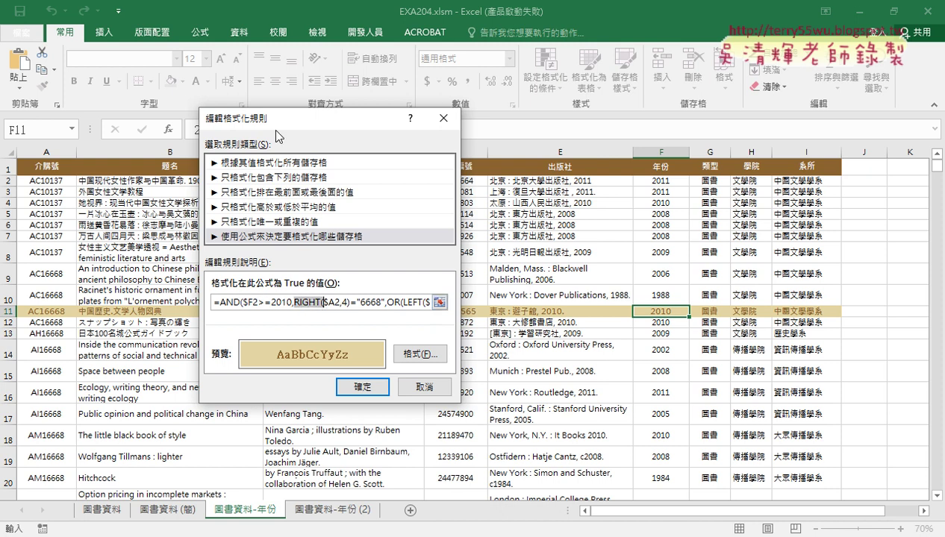
pyautogui.moveTo(279, 124); pyautogui.dragTo(456, 128)
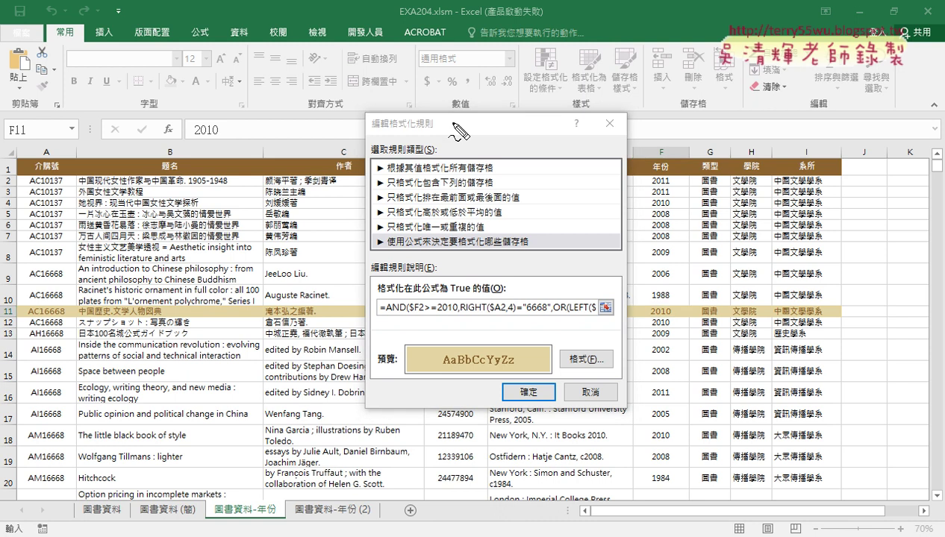
pyautogui.moveTo(488, 317); pyautogui.dragTo(506, 314)
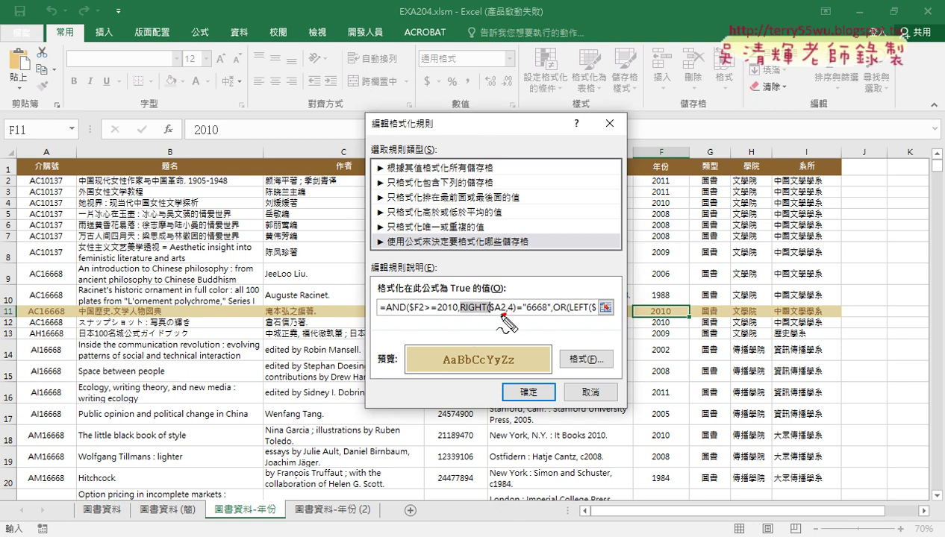
pyautogui.moveTo(24, 170)
pyautogui.mouseDown()
pyautogui.moveTo(58, 144)
pyautogui.moveTo(43, 188)
pyautogui.mouseUp()
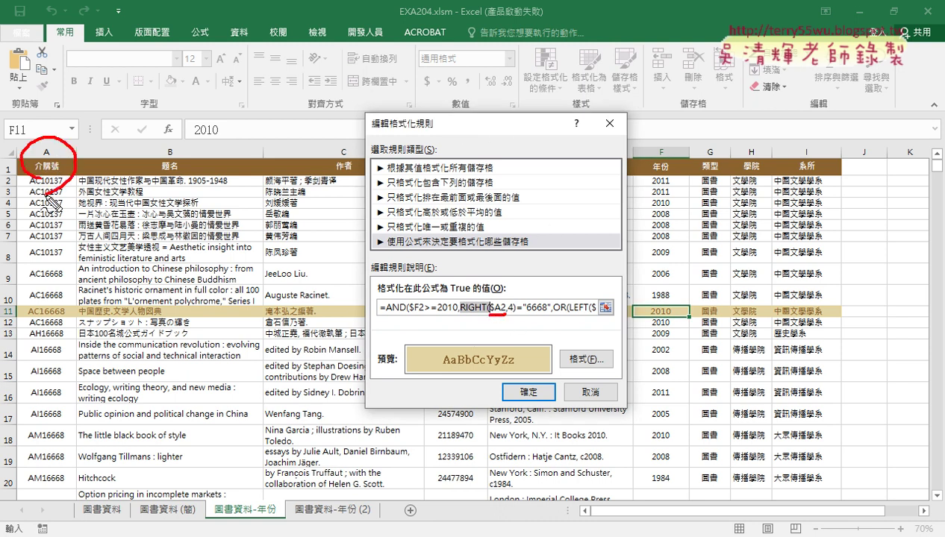
pyautogui.moveTo(528, 315); pyautogui.dragTo(544, 313)
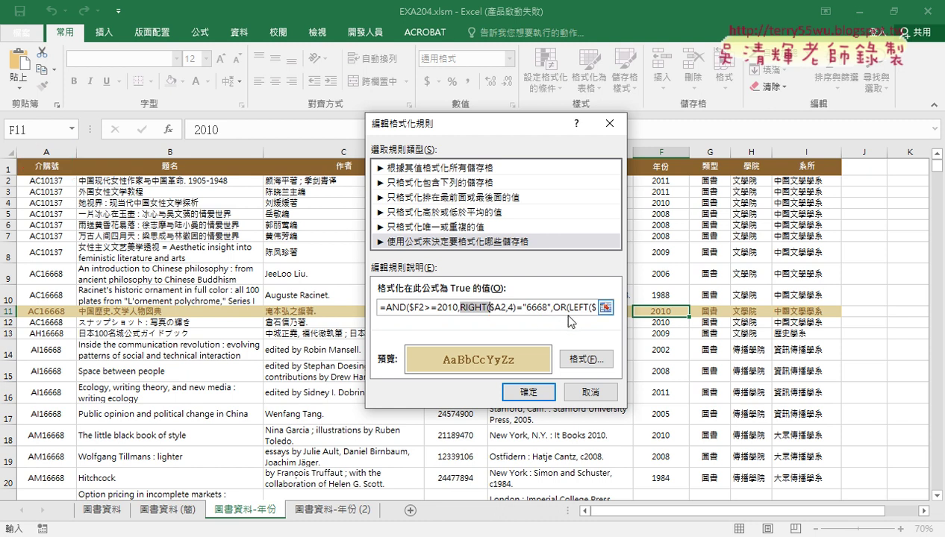
pyautogui.moveTo(576, 308); pyautogui.dragTo(624, 304)
pyautogui.click(515, 308)
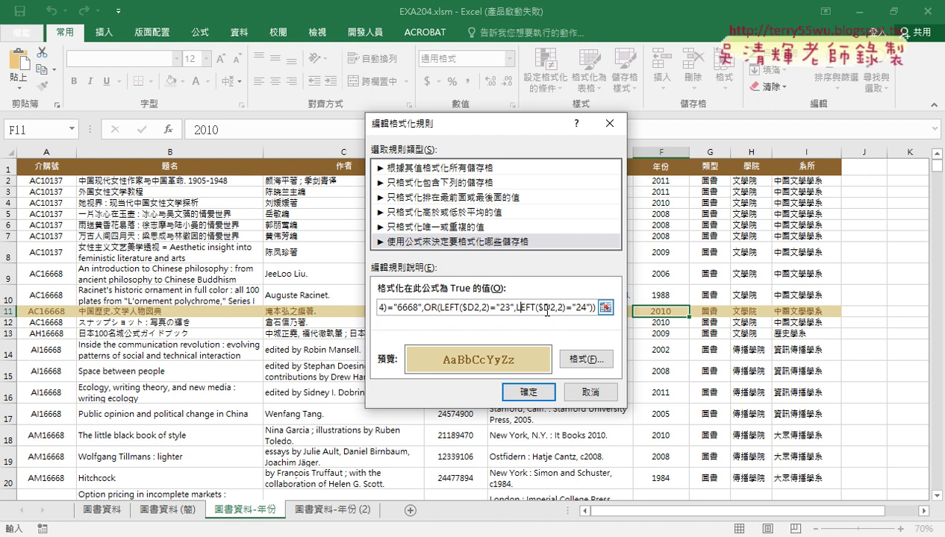
pyautogui.click(616, 399)
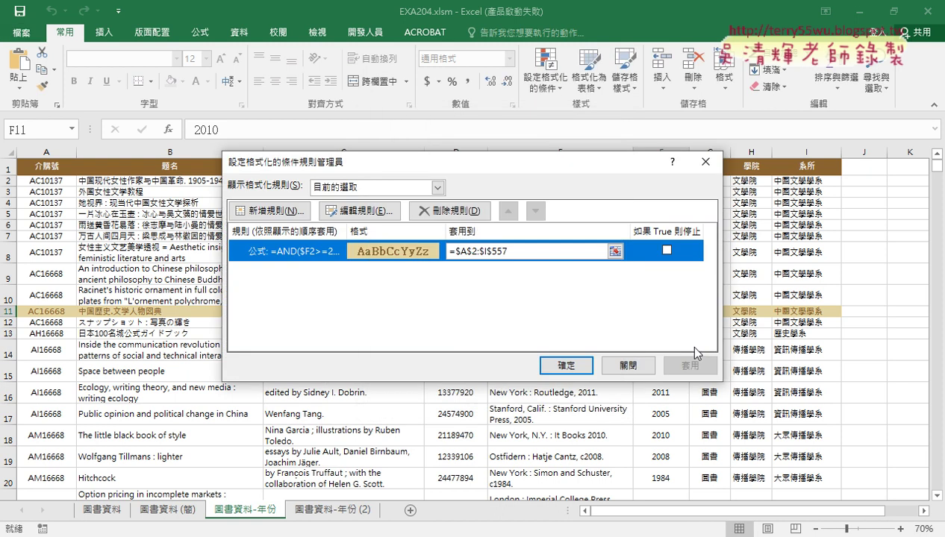
# Step: Close the rules list and verify row 103's values: 2011, EG16668 and 24704684
pyautogui.click(560, 363)
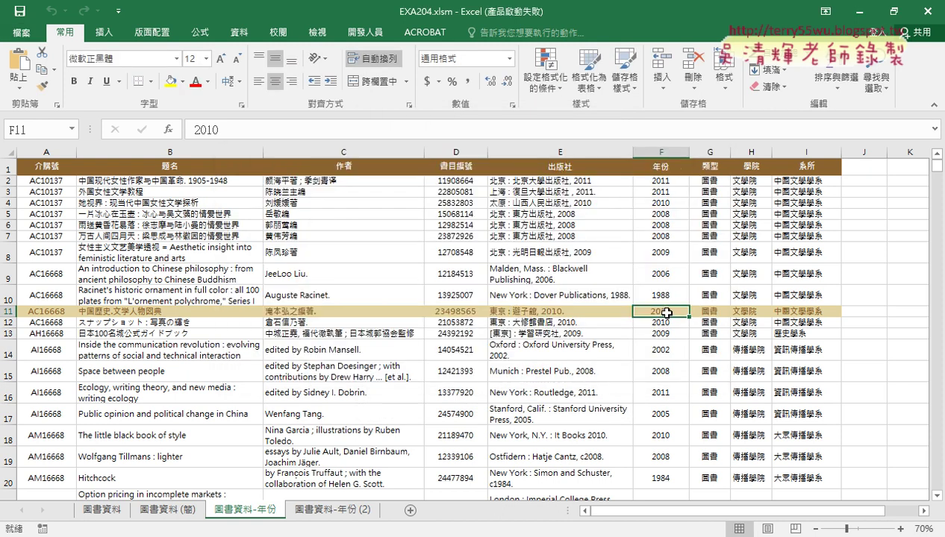
pyautogui.scroll(-4, 657, 321)
pyautogui.scroll(-3, 666, 314)
pyautogui.scroll(-5, 666, 314)
pyautogui.scroll(-4, 666, 313)
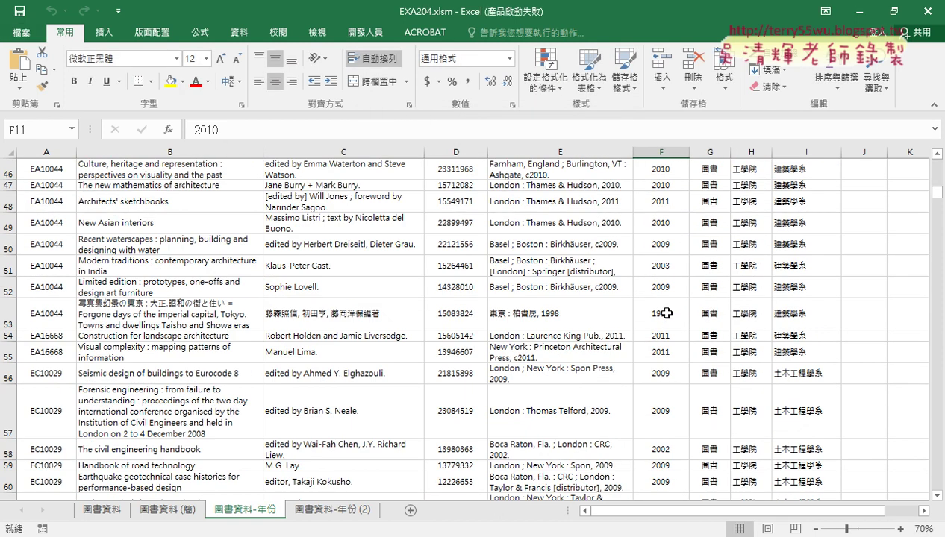
pyautogui.scroll(-5, 666, 313)
pyautogui.scroll(-5, 666, 313)
pyautogui.scroll(-6, 667, 314)
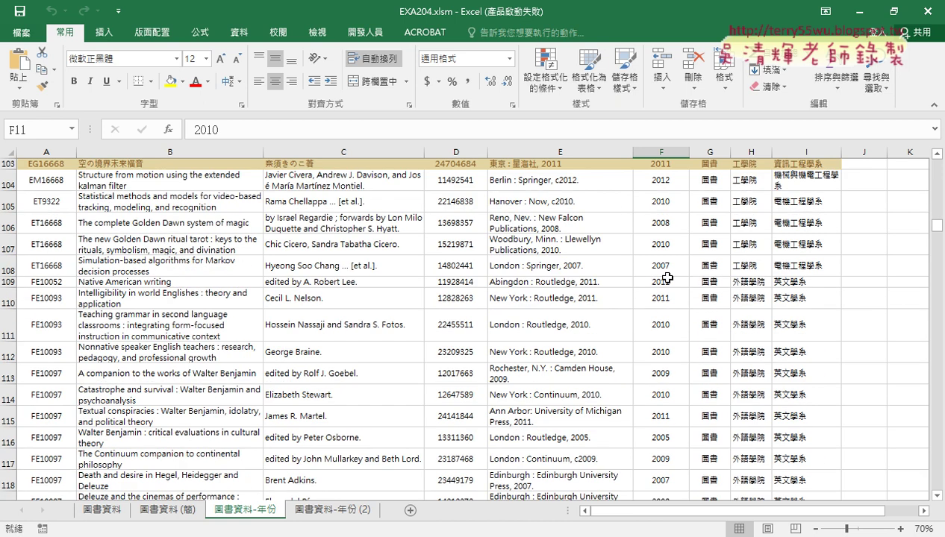
pyautogui.scroll(2, 675, 213)
pyautogui.click(660, 327)
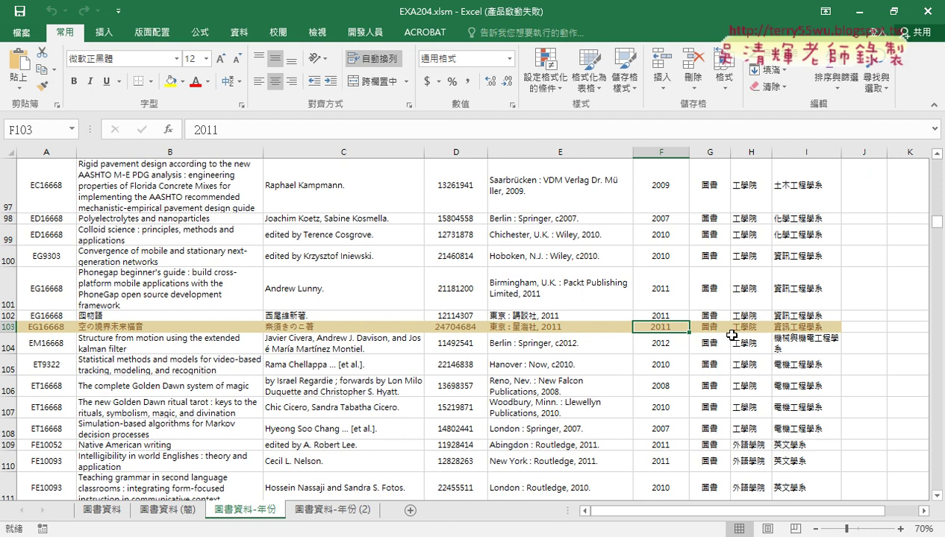
pyautogui.click(47, 328)
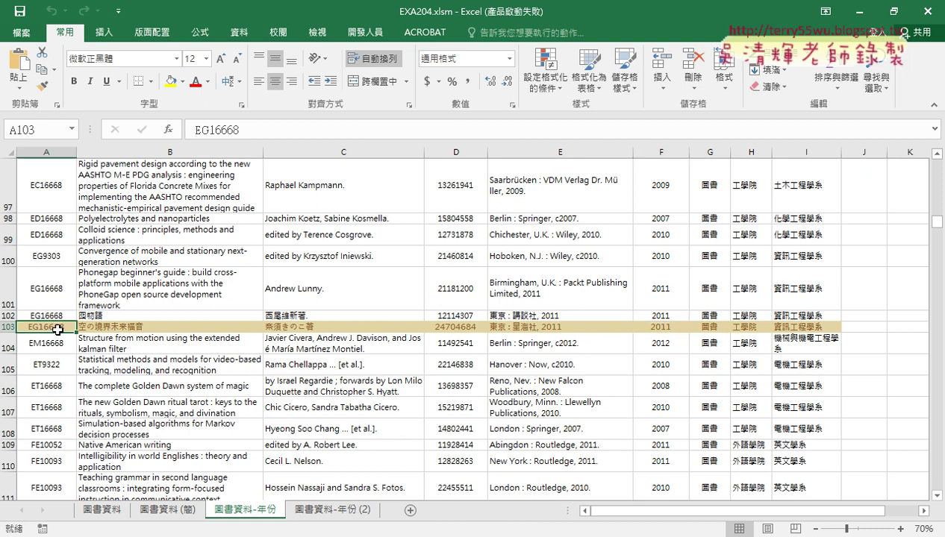
pyautogui.click(444, 326)
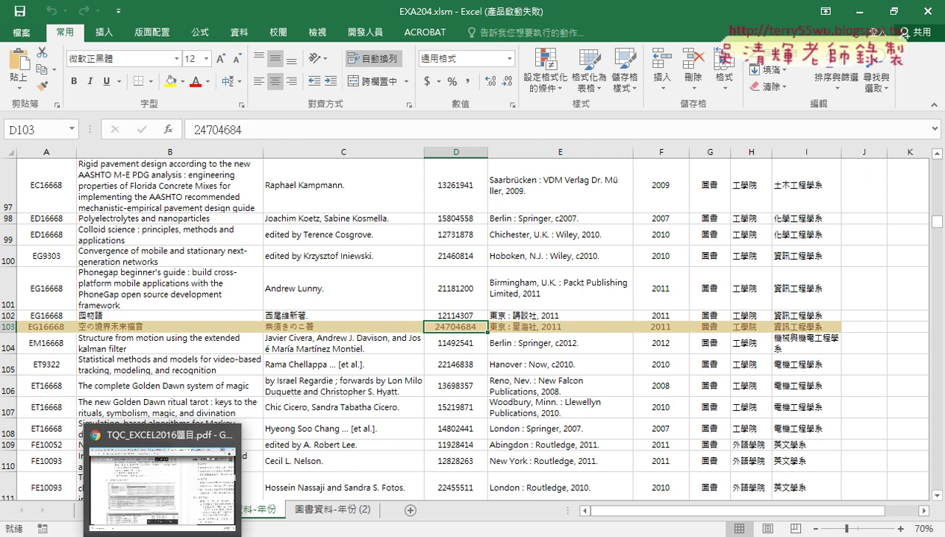
# Step: Copy the 圖書資料-年份 sheet as 圖書資料-年份 (3) and view the copy from the top
pyautogui.click(393, 404)
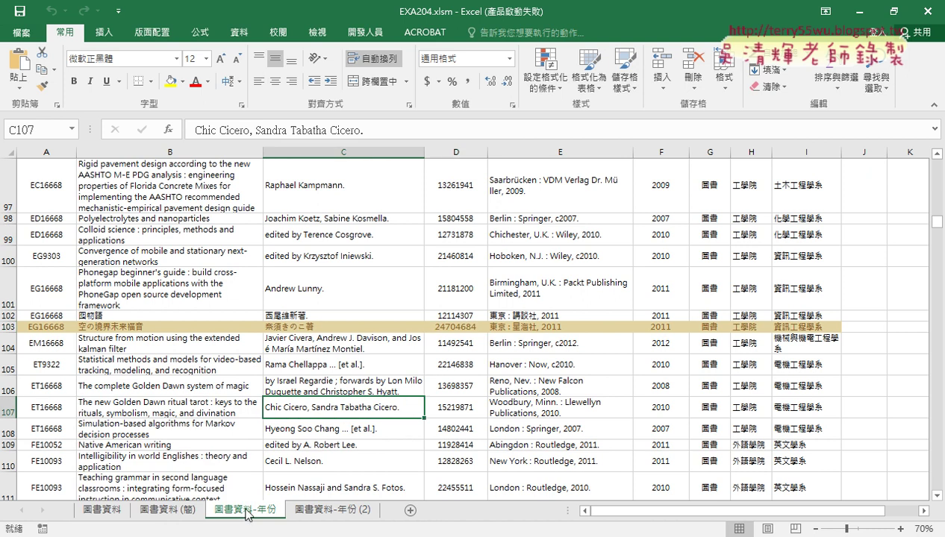
pyautogui.moveTo(267, 515); pyautogui.dragTo(296, 515)
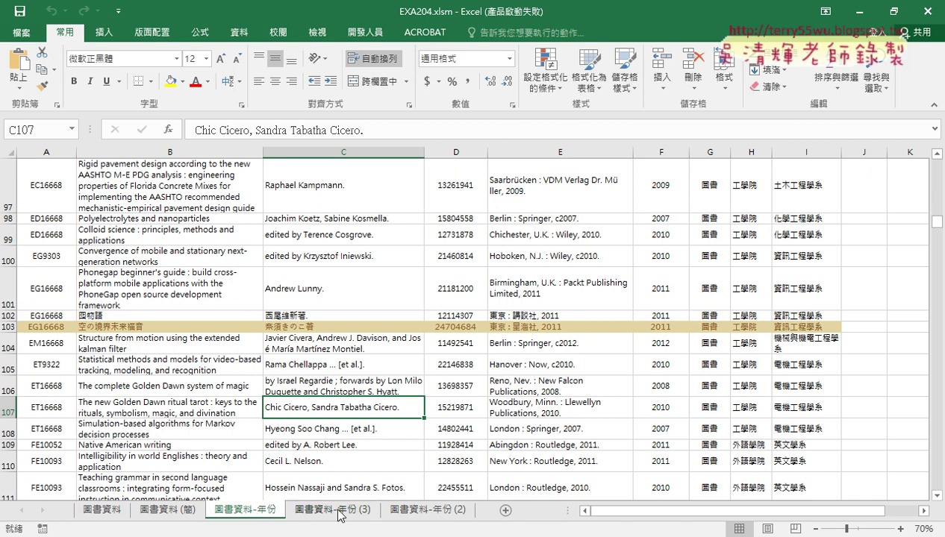
pyautogui.click(265, 515)
pyautogui.click(317, 509)
pyautogui.scroll(10, 383, 424)
pyautogui.scroll(10, 383, 424)
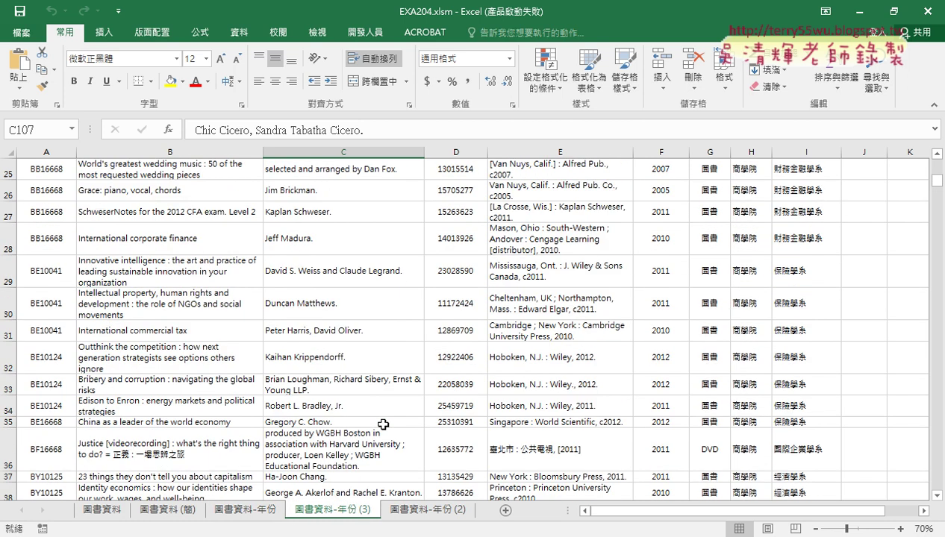
pyautogui.scroll(9, 383, 424)
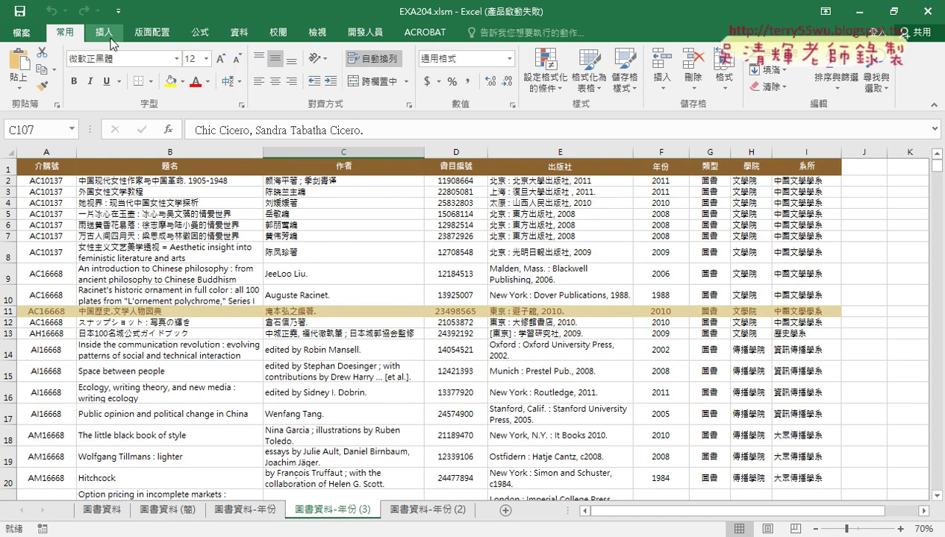
# Step: Delete the row-highlighting conditional formatting rule from the 圖書資料-年份 (3) sheet
pyautogui.click(544, 88)
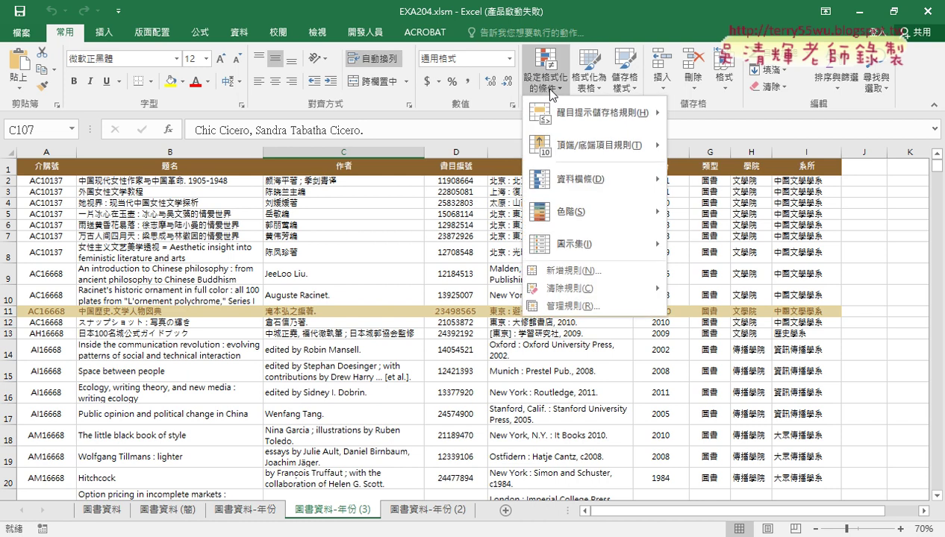
pyautogui.moveTo(567, 288)
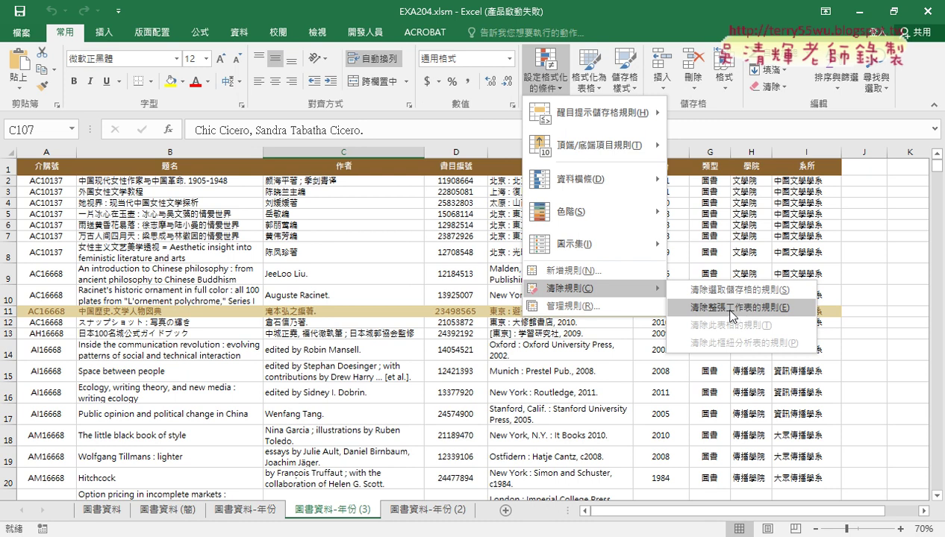
pyautogui.click(586, 306)
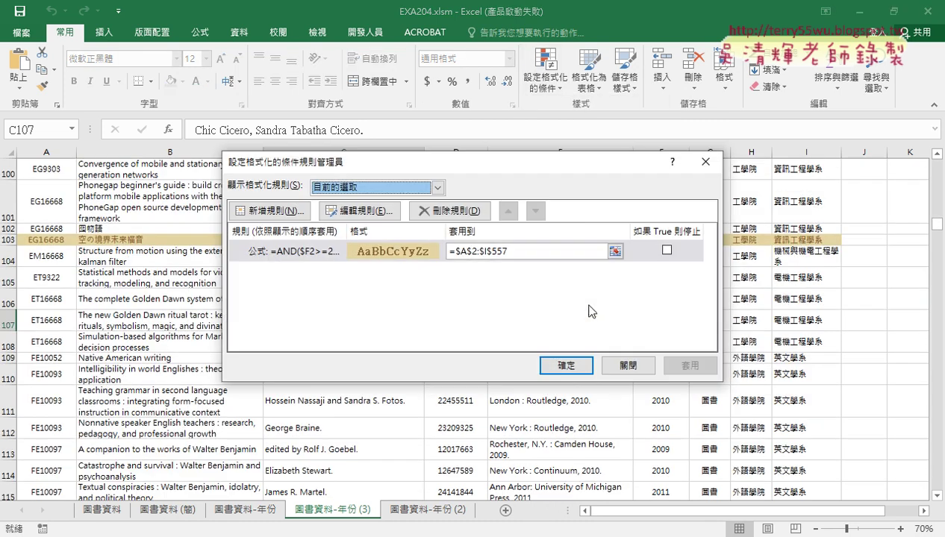
pyautogui.click(392, 253)
pyautogui.click(450, 211)
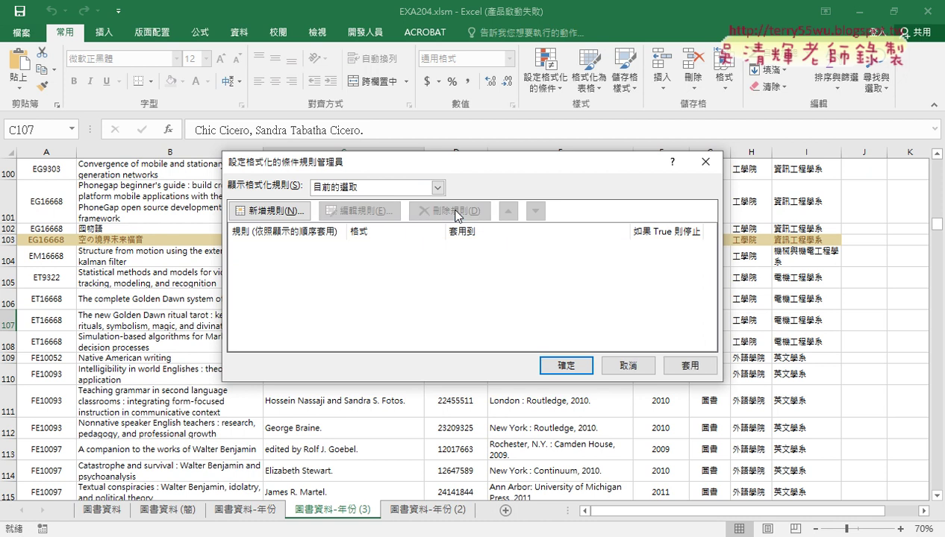
pyautogui.click(567, 366)
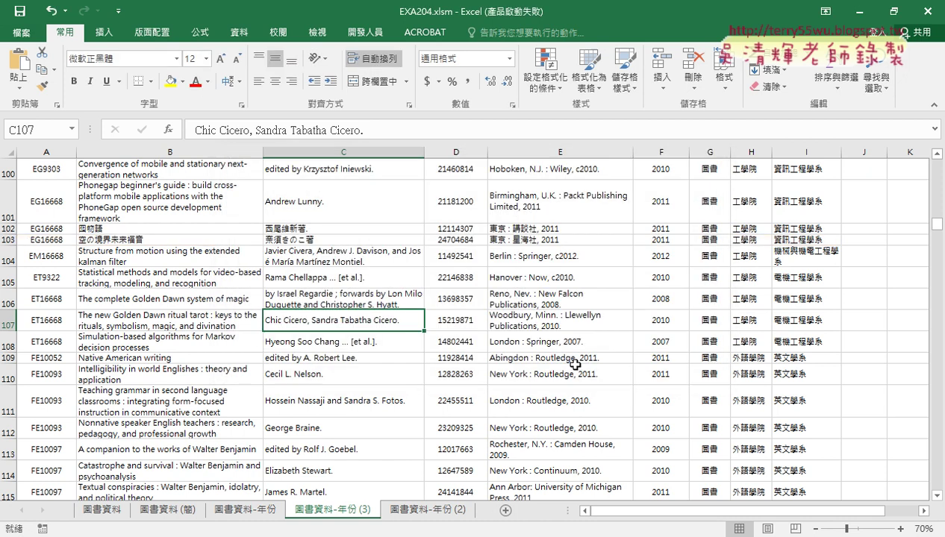
pyautogui.click(545, 75)
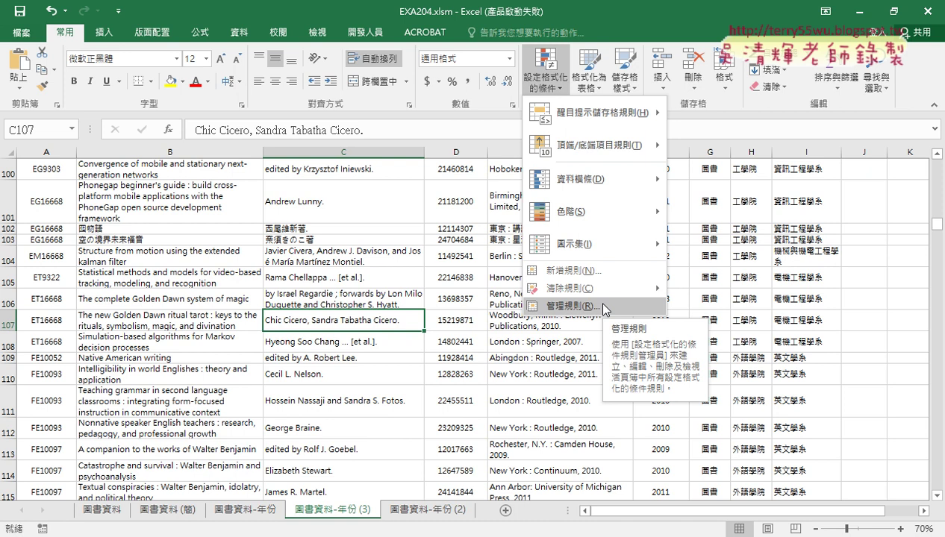
pyautogui.press('Escape')
pyautogui.scroll(8, 419, 300)
pyautogui.scroll(8, 419, 300)
# Step: Select the 年份 header cell F1 and show the Conditional Formatting menu
pyautogui.scroll(8, 419, 299)
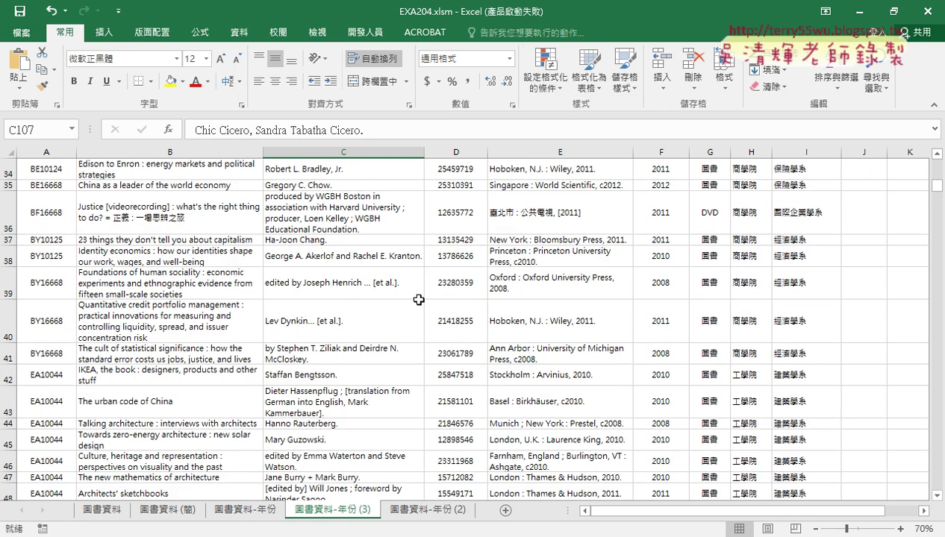
pyautogui.scroll(9, 418, 299)
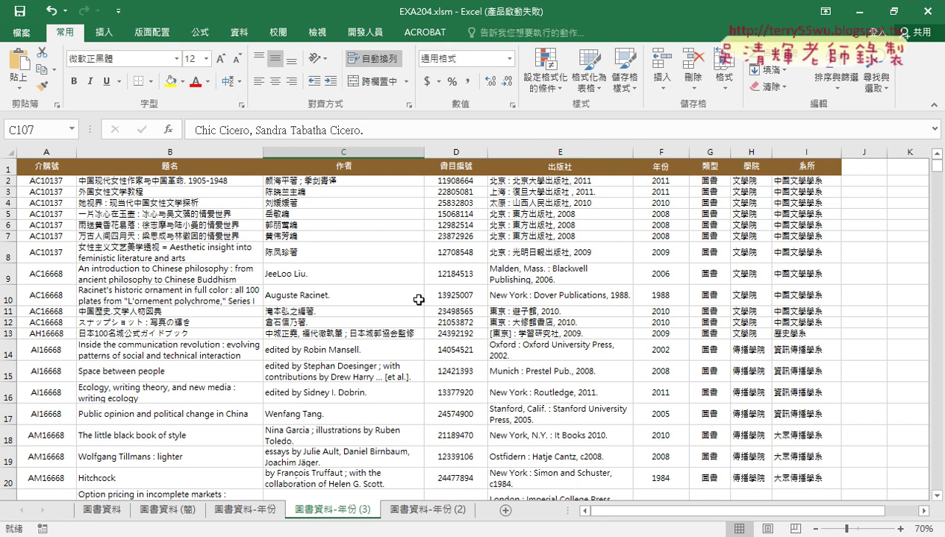
pyautogui.click(673, 166)
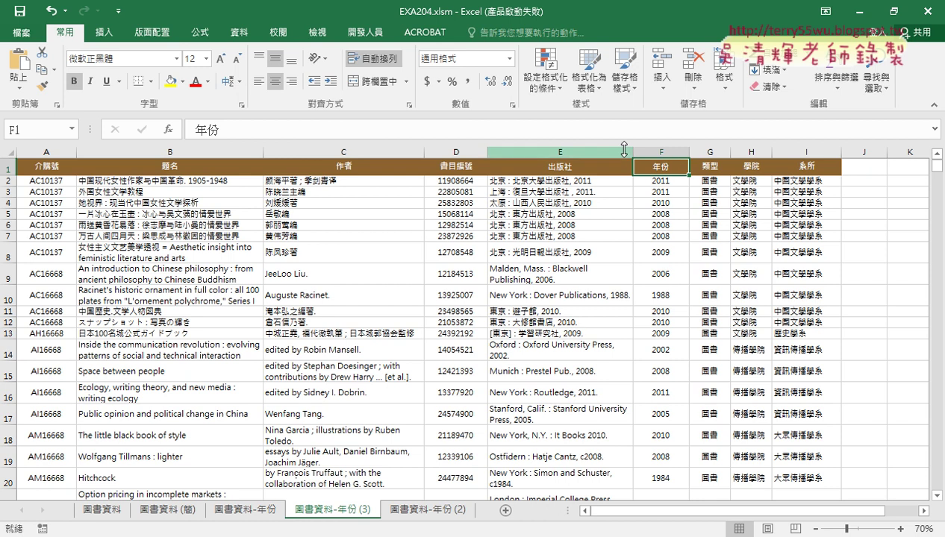
pyautogui.click(545, 79)
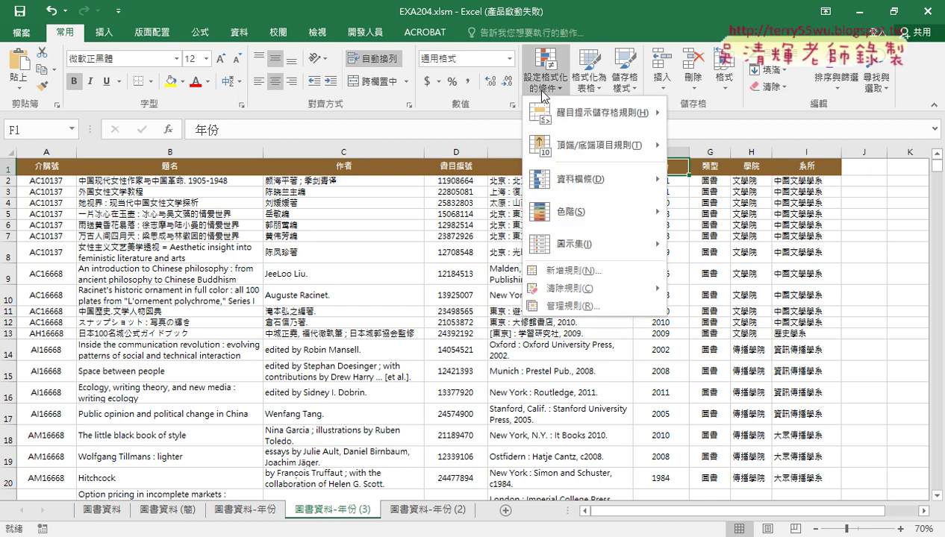
# Step: Start a new formula-based formatting rule, then cancel it without adding anything
pyautogui.click(582, 273)
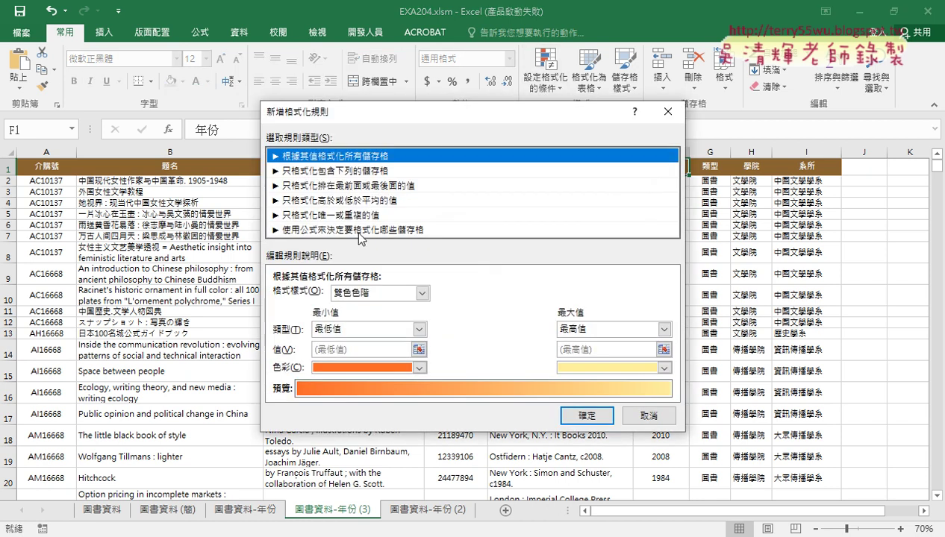
pyautogui.click(358, 229)
pyautogui.click(438, 297)
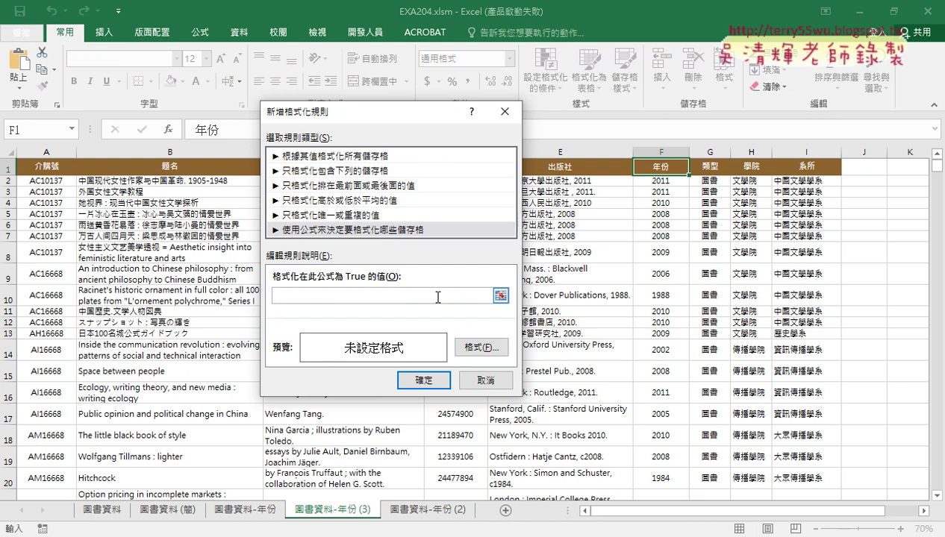
pyautogui.moveTo(425, 307)
pyautogui.mouseDown()
pyautogui.moveTo(396, 282)
pyautogui.moveTo(418, 308)
pyautogui.mouseUp()
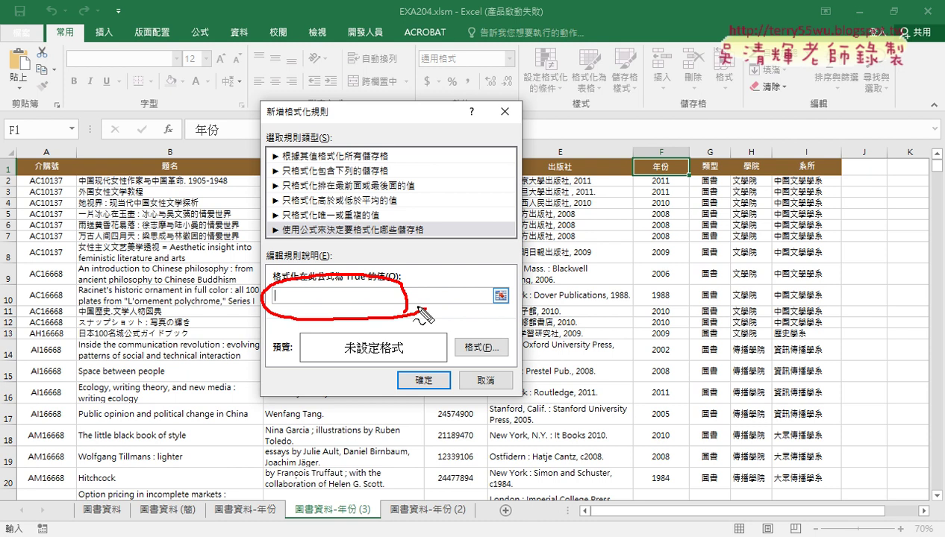
pyautogui.press('Escape')
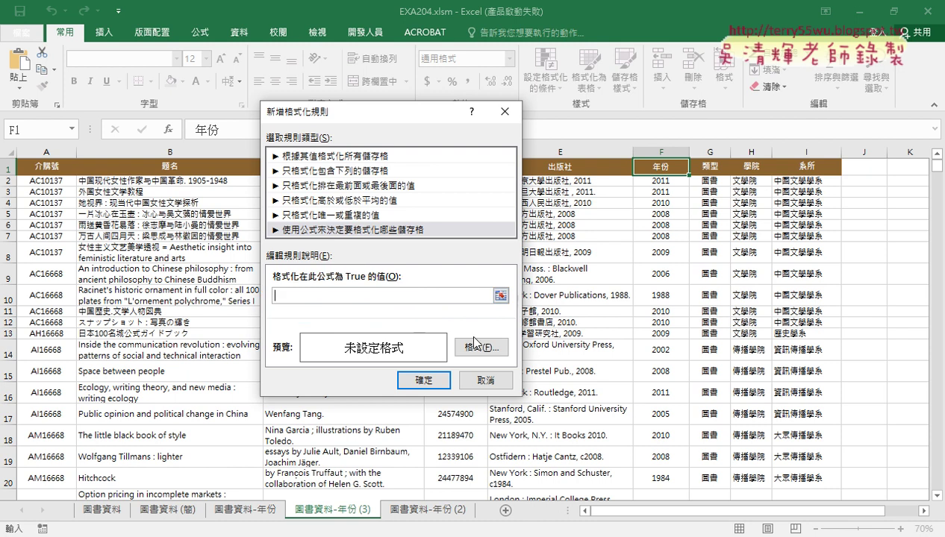
pyautogui.click(483, 381)
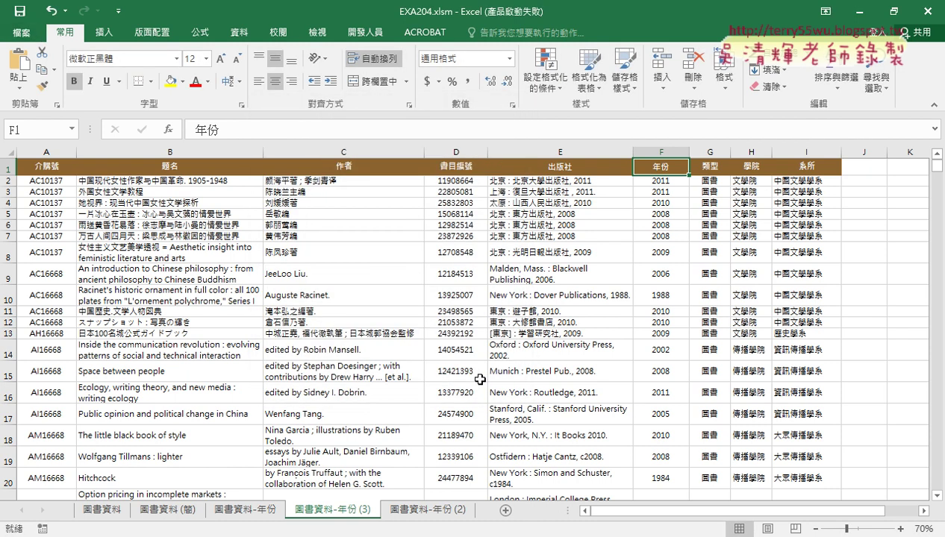
pyautogui.click(241, 36)
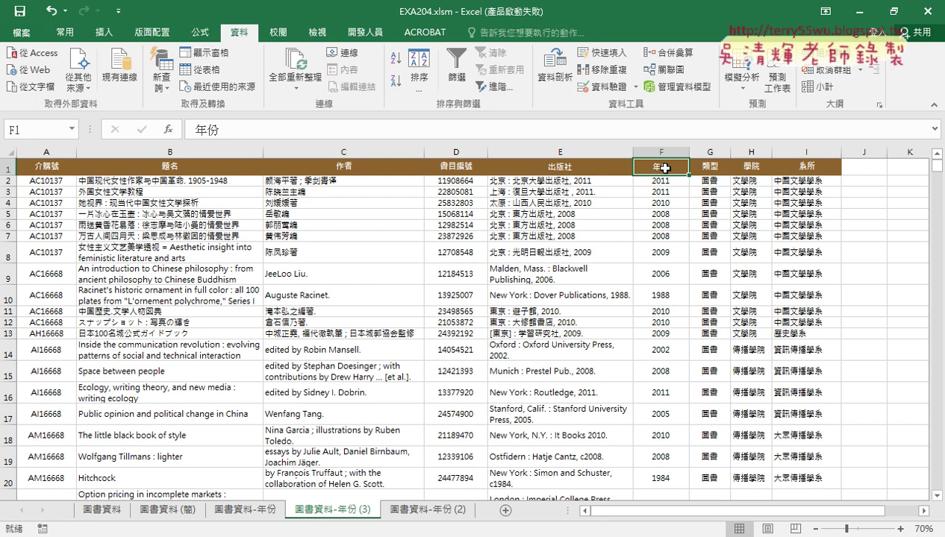
# Step: Turn on AutoFilter for the book table and open the 年份 column's filter menu
pyautogui.click(459, 72)
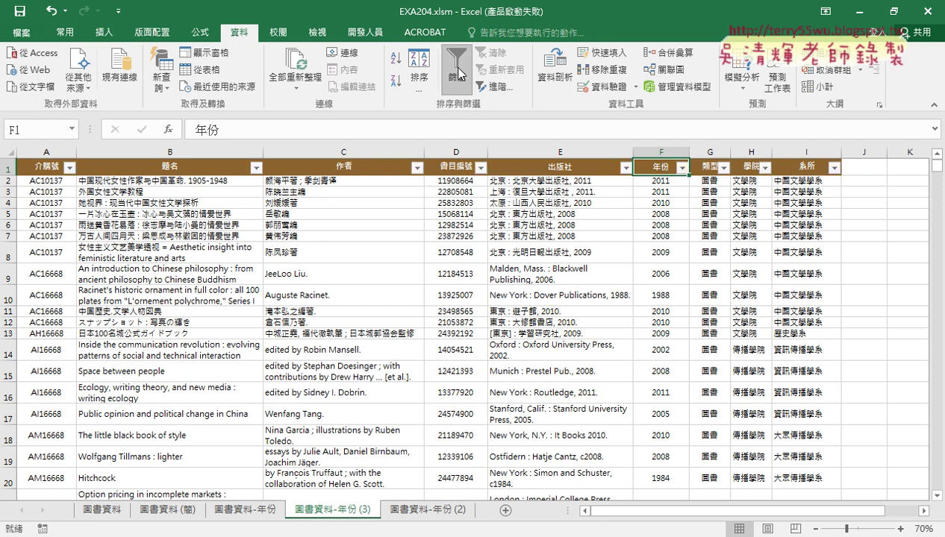
pyautogui.click(681, 169)
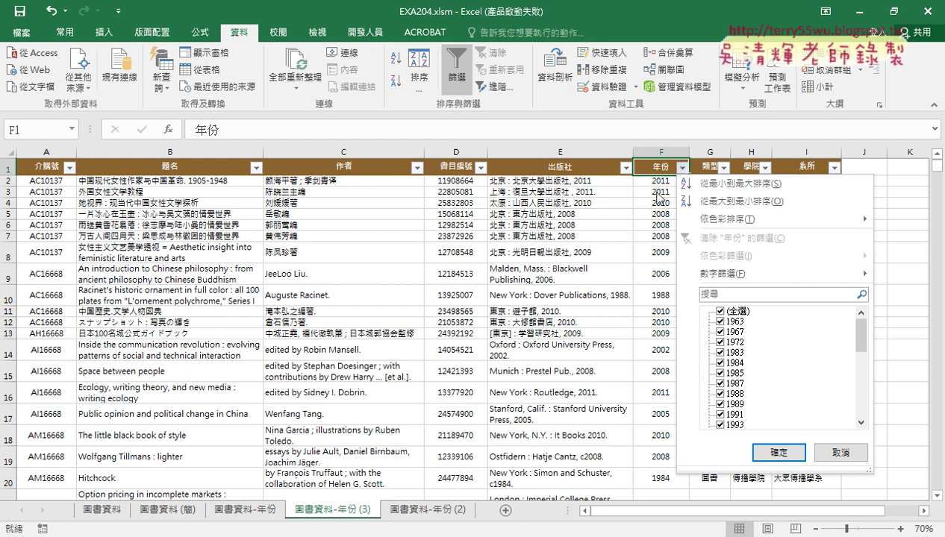
pyautogui.moveTo(769, 274)
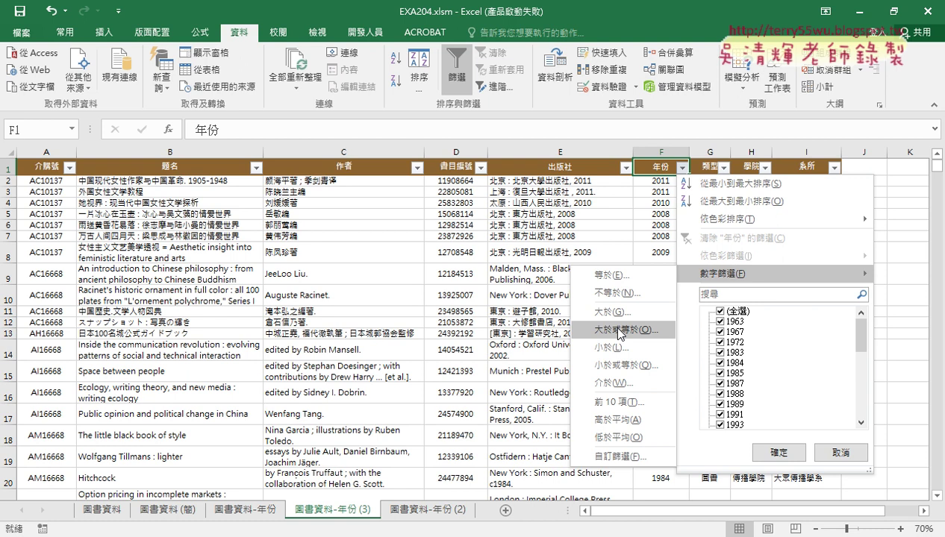
pyautogui.click(618, 334)
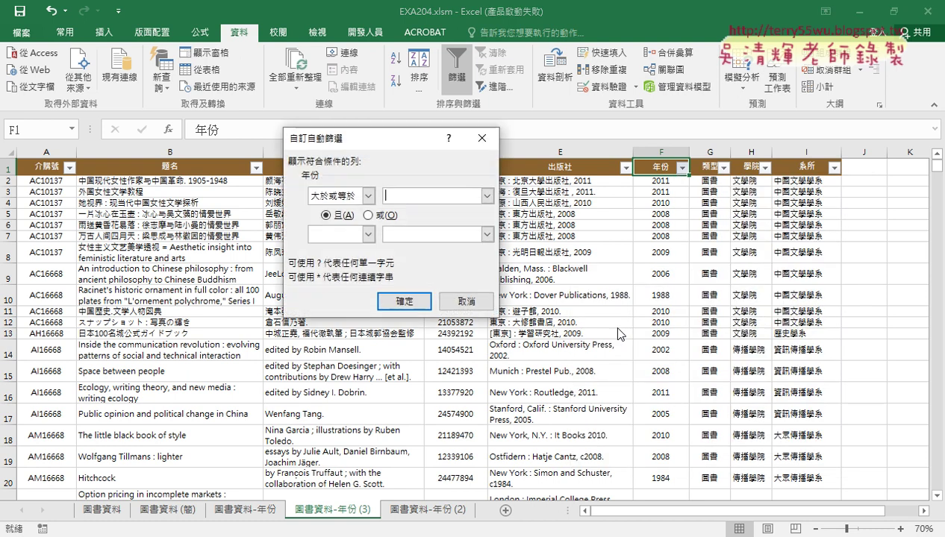
pyautogui.write('20')
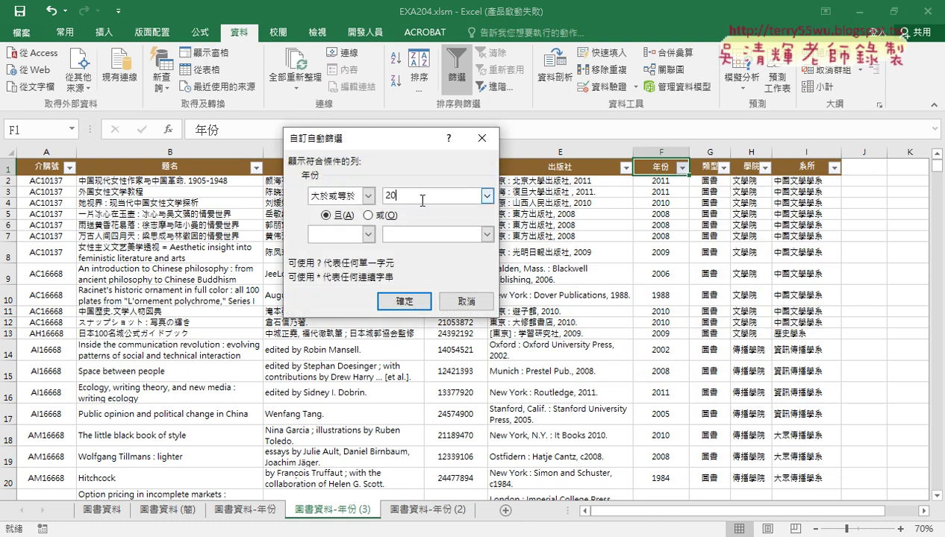
pyautogui.write('10')
pyautogui.click(404, 301)
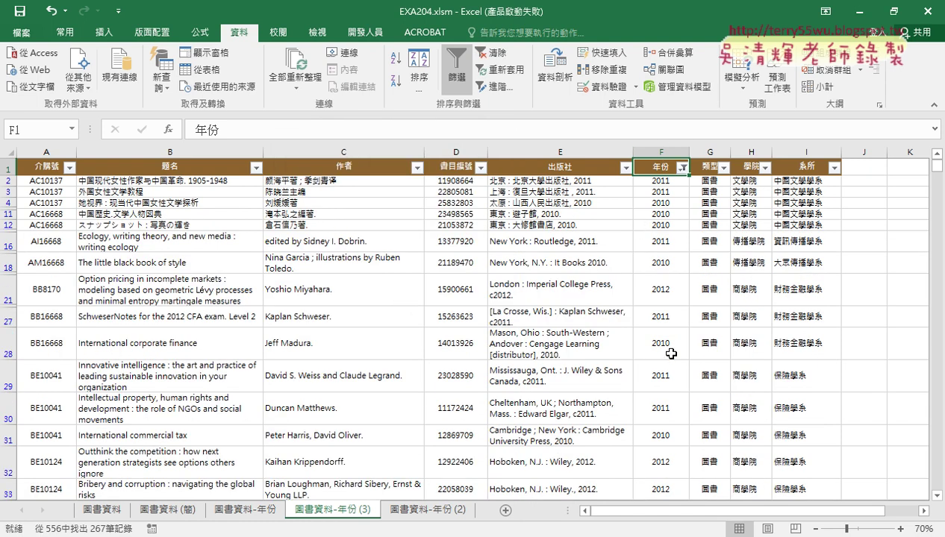
pyautogui.scroll(-1, 667, 358)
pyautogui.scroll(-1, 671, 367)
pyautogui.scroll(-4, 672, 367)
pyautogui.scroll(-4, 671, 366)
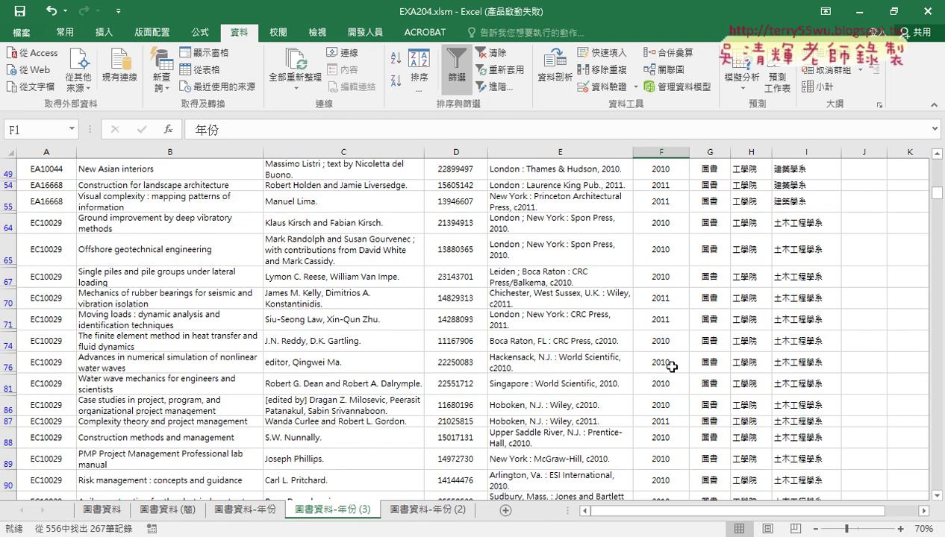
pyautogui.scroll(-4, 671, 366)
pyautogui.scroll(-3, 671, 366)
pyautogui.scroll(-4, 672, 366)
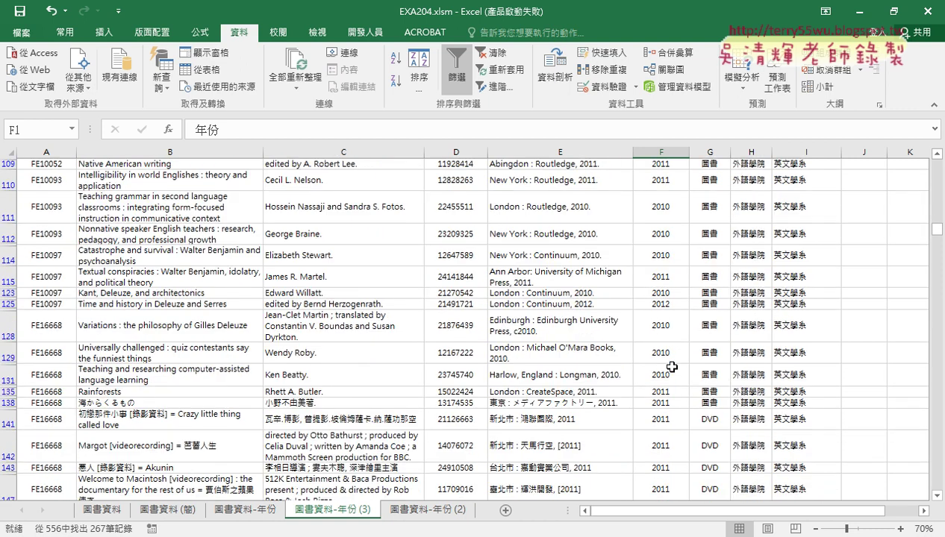
pyautogui.scroll(10, 671, 366)
pyautogui.scroll(8, 672, 367)
pyautogui.scroll(1, 671, 366)
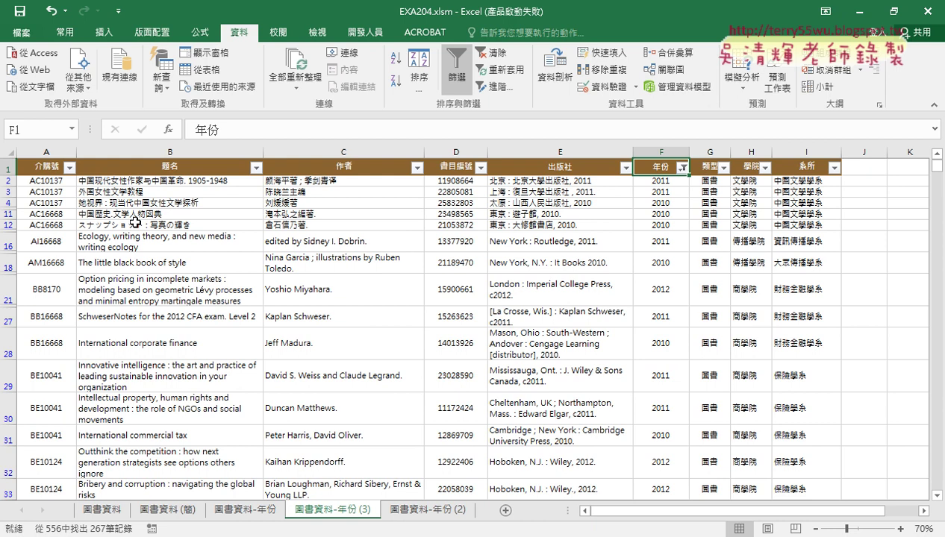
pyautogui.click(48, 166)
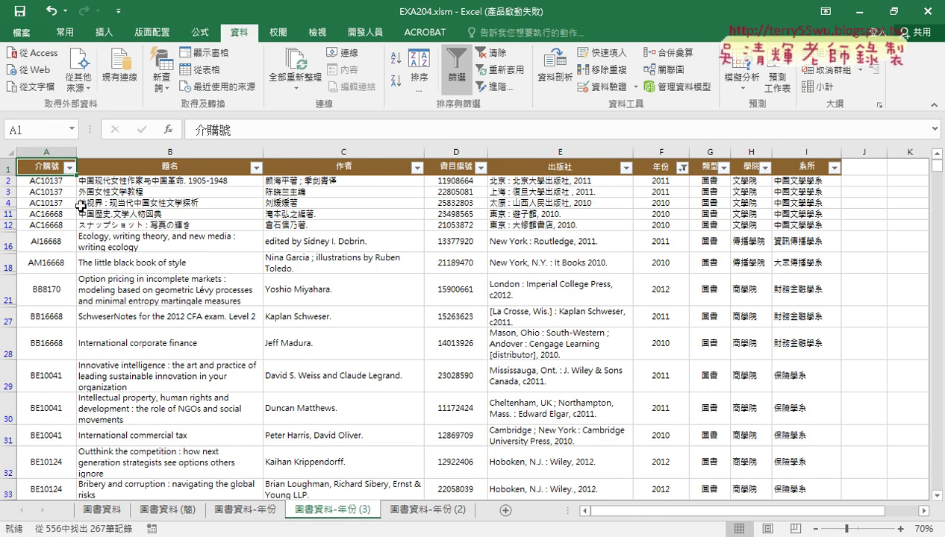
# Step: Filter 介購號 with 結束於 6668 and scroll through the 61 matching records
pyautogui.click(69, 167)
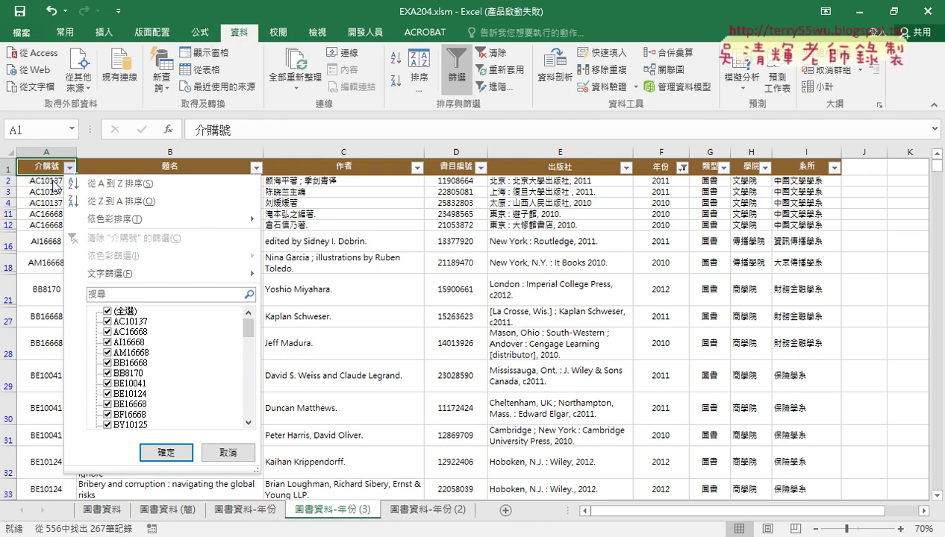
pyautogui.moveTo(164, 273)
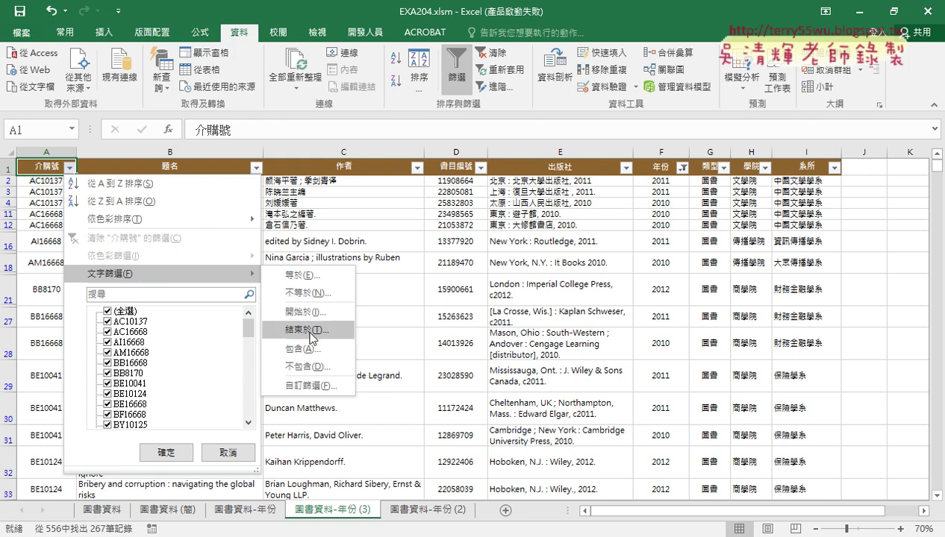
pyautogui.click(312, 337)
pyautogui.write('6')
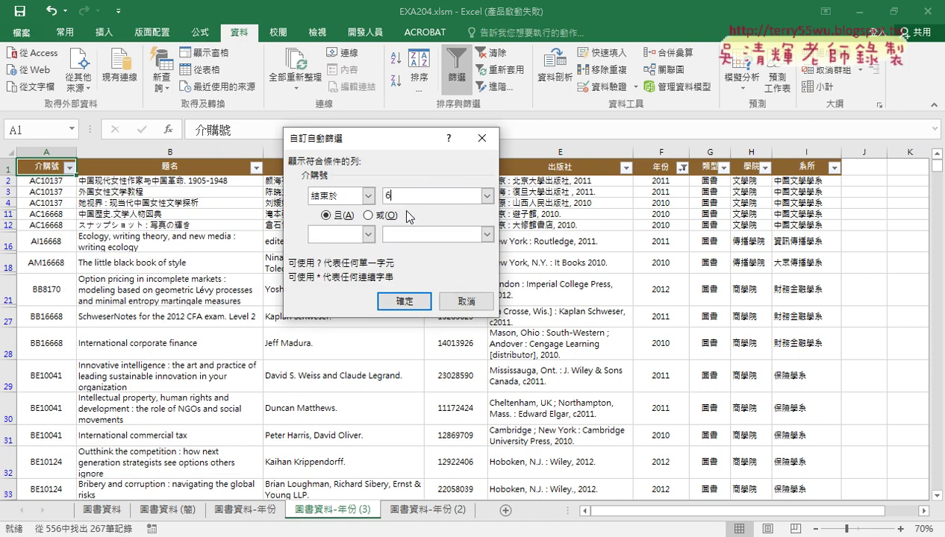
pyautogui.write('66')
pyautogui.write('8')
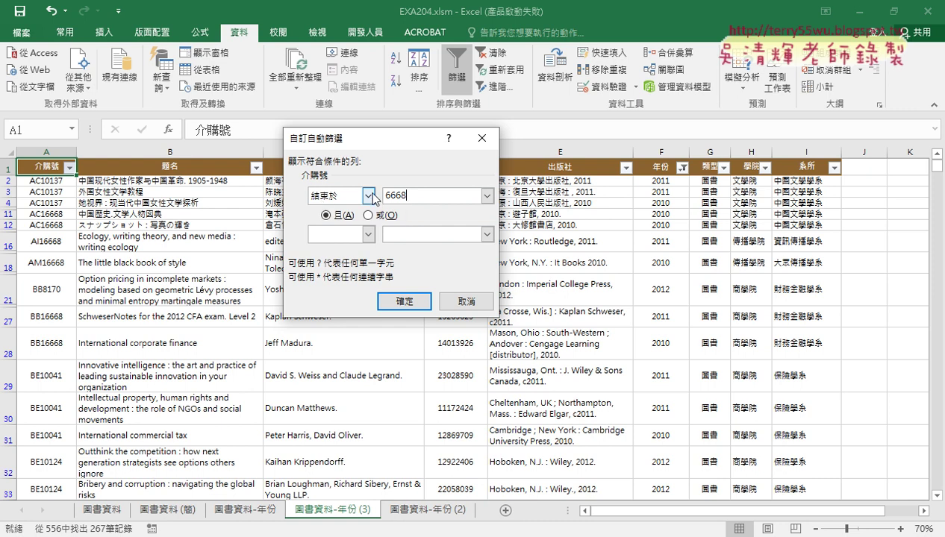
pyautogui.click(404, 301)
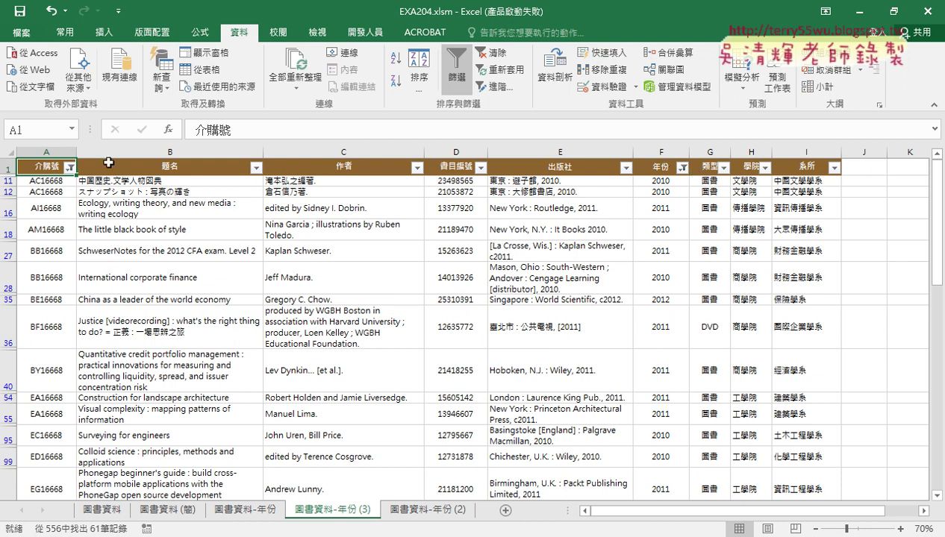
pyautogui.scroll(-1, 180, 379)
pyautogui.scroll(-1, 181, 379)
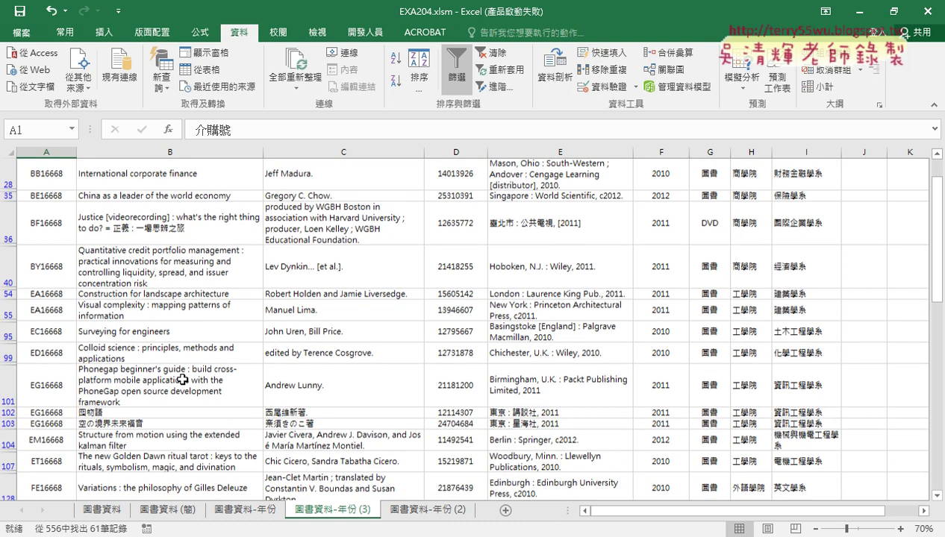
pyautogui.scroll(-3, 181, 379)
pyautogui.scroll(-3, 182, 380)
pyautogui.scroll(-2, 182, 379)
pyautogui.scroll(-2, 182, 379)
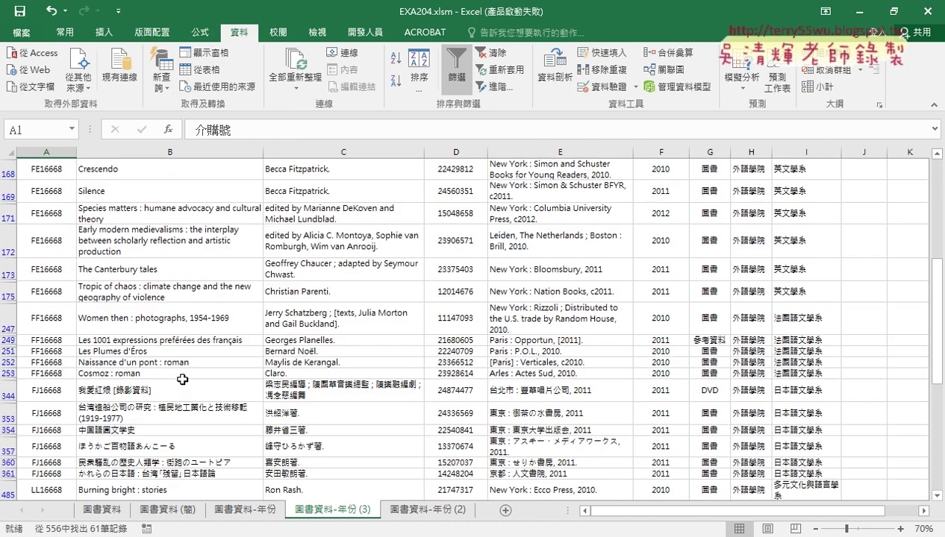
pyautogui.scroll(7, 182, 379)
pyautogui.scroll(5, 182, 379)
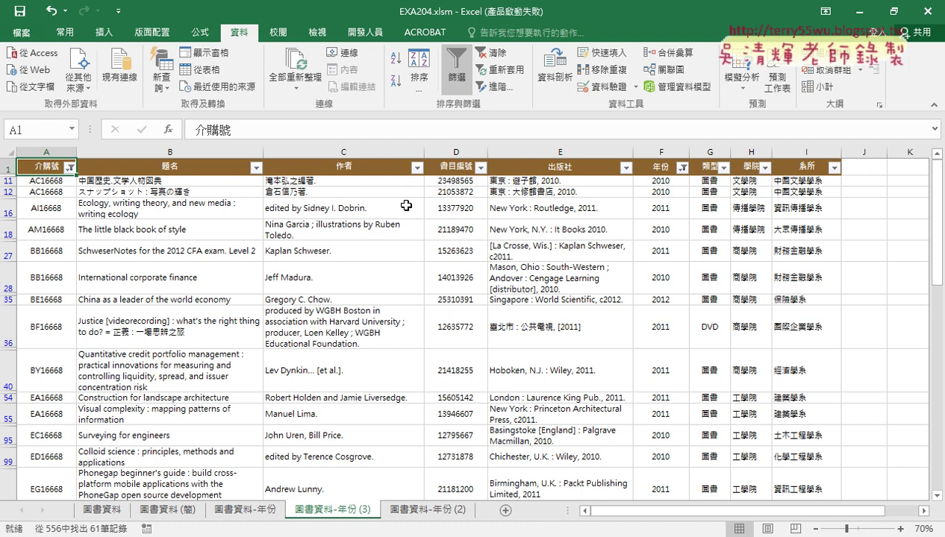
# Step: Open 書目編號's 自訂篩選 dialog and mark it with red annotations, then clear them
pyautogui.click(480, 168)
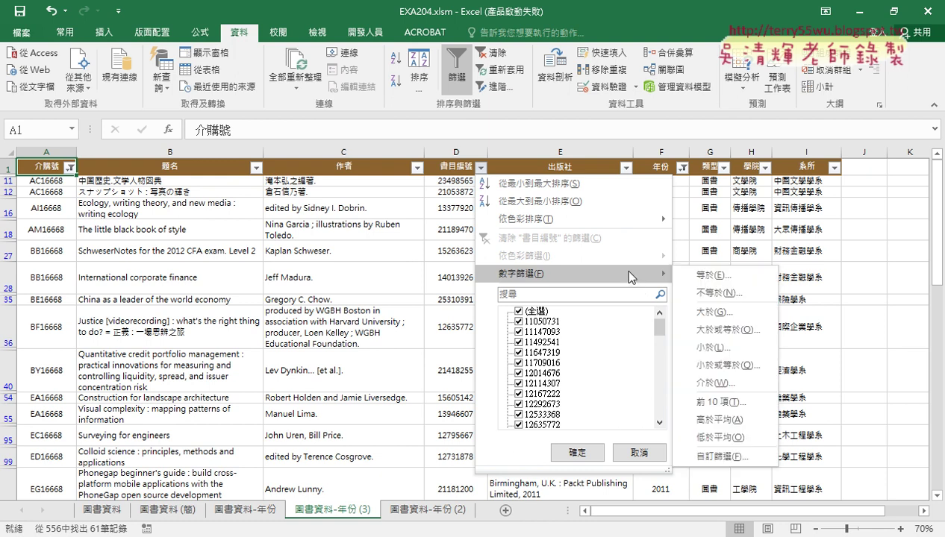
pyautogui.moveTo(571, 274)
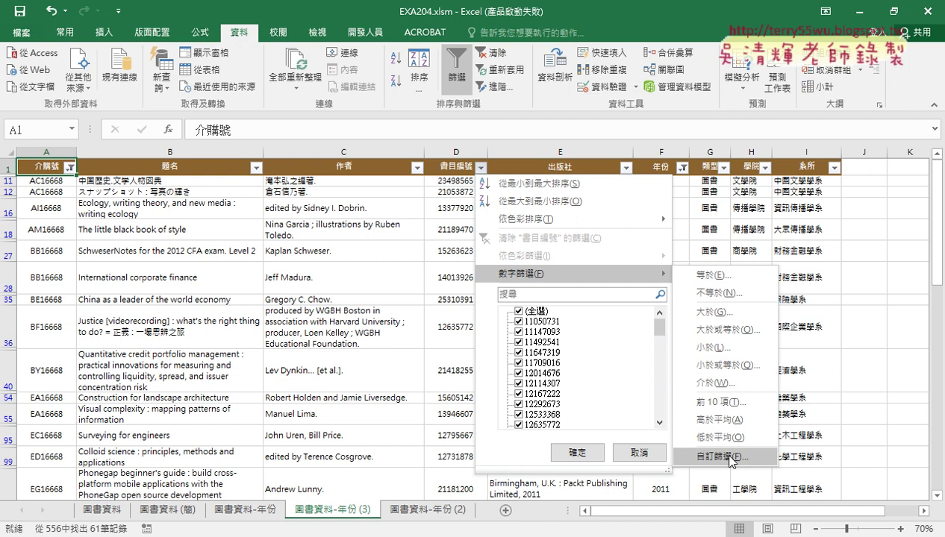
pyautogui.click(732, 460)
pyautogui.moveTo(728, 472); pyautogui.dragTo(746, 469)
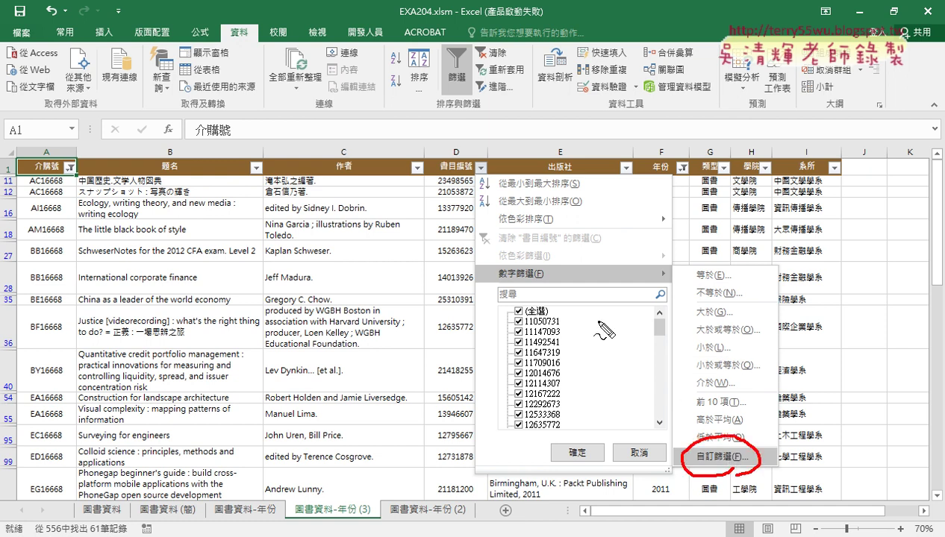
pyautogui.moveTo(567, 258); pyautogui.dragTo(558, 295)
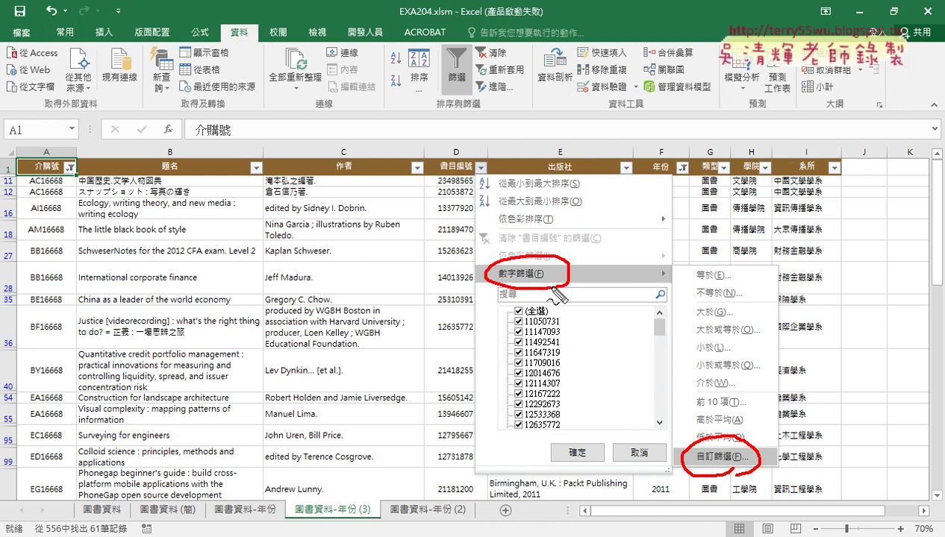
pyautogui.moveTo(558, 295); pyautogui.dragTo(694, 447)
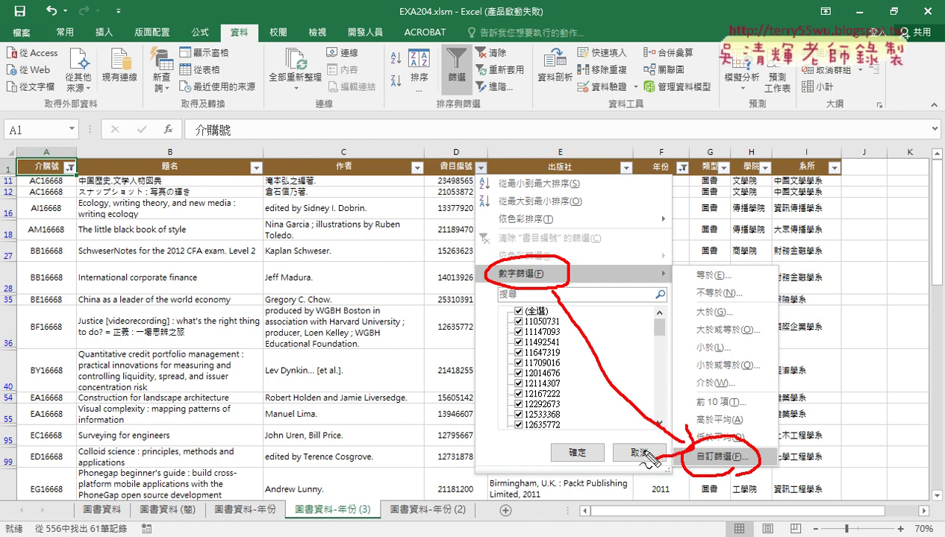
pyautogui.press('Escape')
# Step: Reopen the 書目編號 自訂自動篩選 dialog and move it away from the data
pyautogui.click(482, 169)
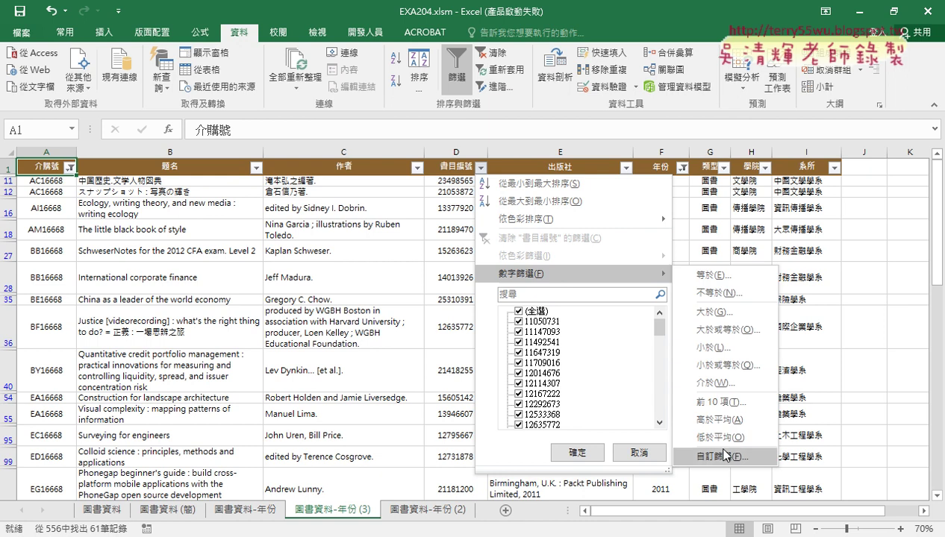
pyautogui.click(724, 455)
pyautogui.moveTo(418, 141); pyautogui.dragTo(584, 153)
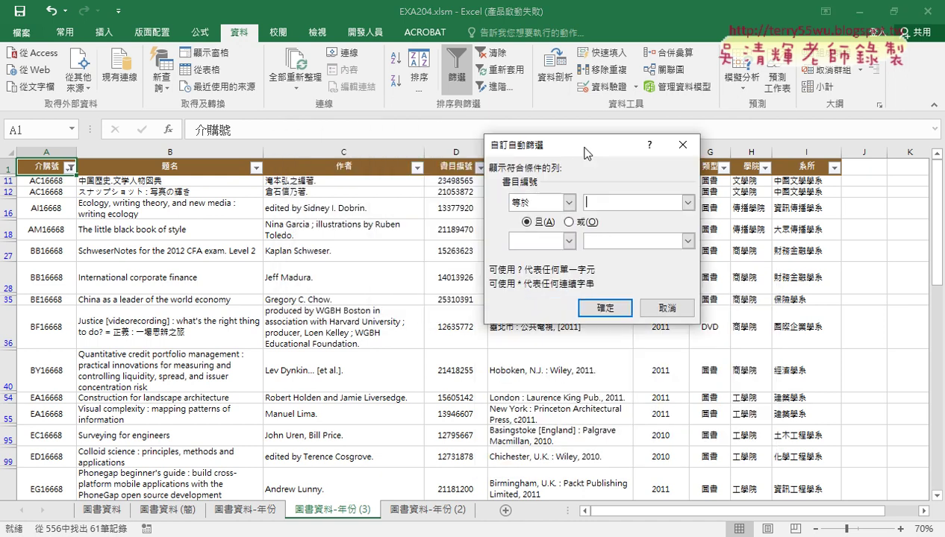
# Step: Set the first 書目編號 condition to 開始於 23
pyautogui.click(568, 203)
pyautogui.moveTo(570, 233); pyautogui.dragTo(573, 258)
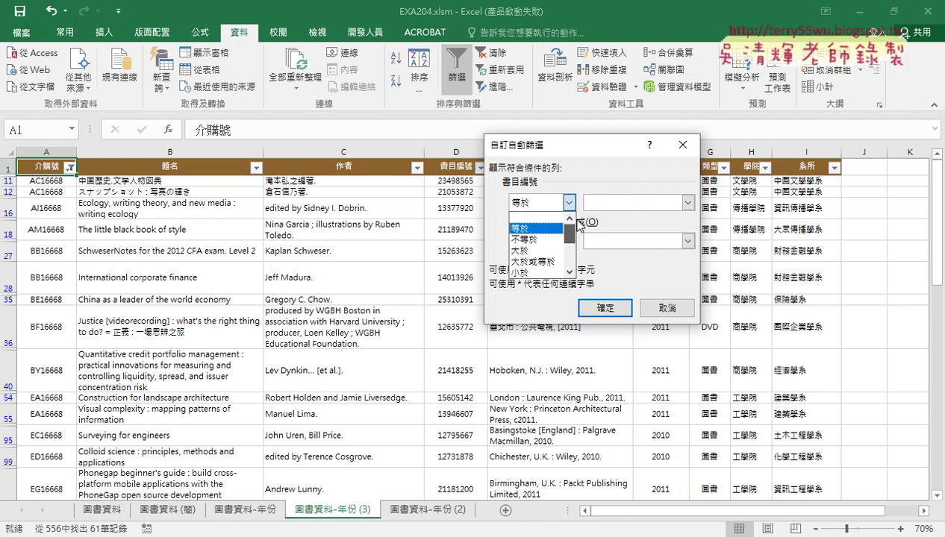
pyautogui.moveTo(573, 257); pyautogui.dragTo(579, 258)
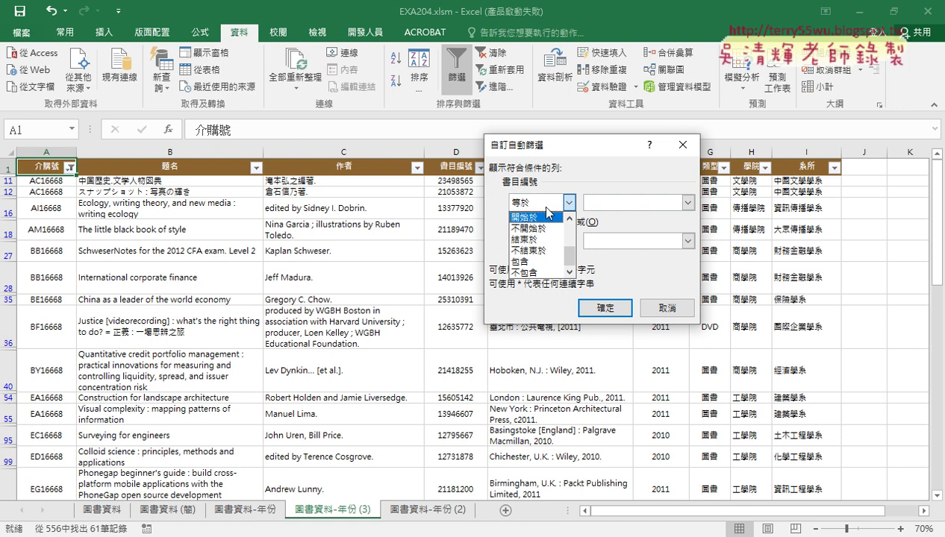
pyautogui.click(535, 217)
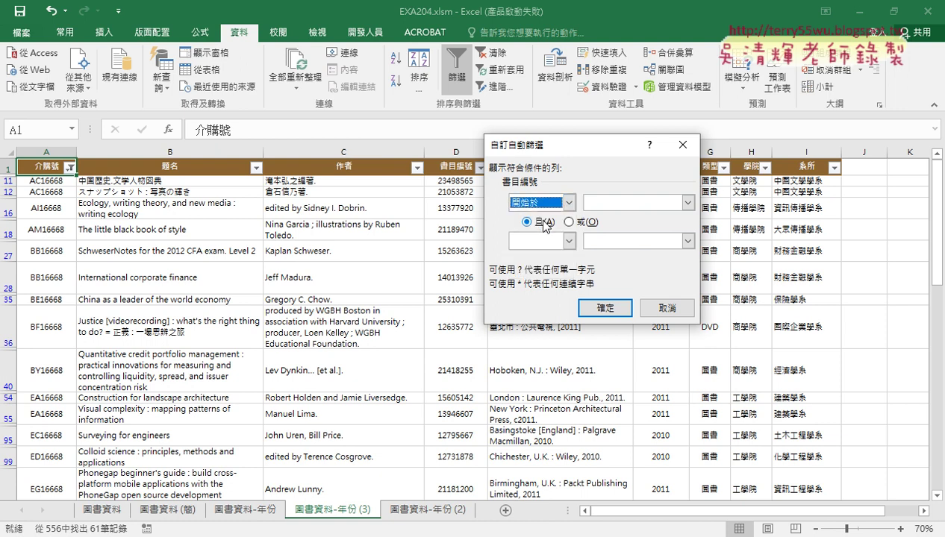
pyautogui.click(600, 203)
pyautogui.write('2')
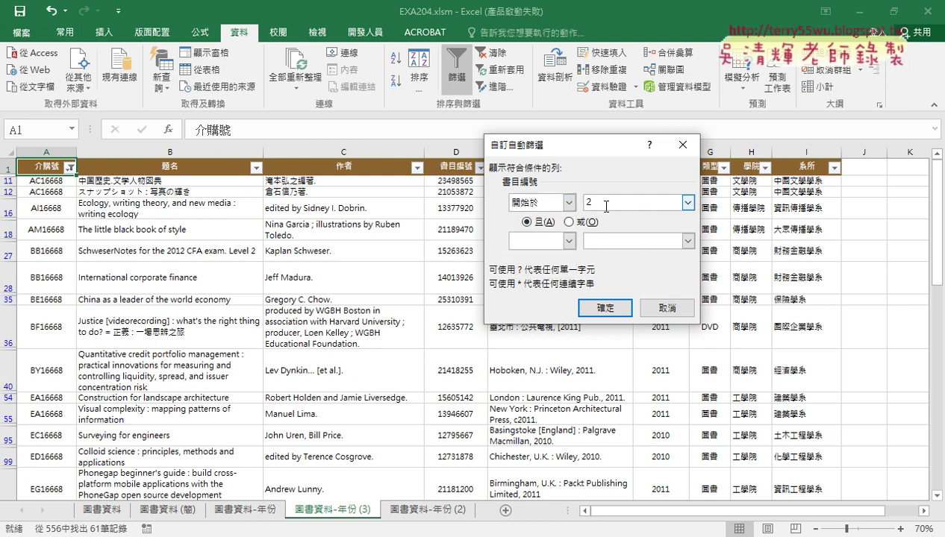
pyautogui.write('3')
# Step: Add an 或 second condition 開始於 24 and apply the filter
pyautogui.click(570, 223)
pyautogui.click(569, 241)
pyautogui.moveTo(569, 263); pyautogui.dragTo(572, 296)
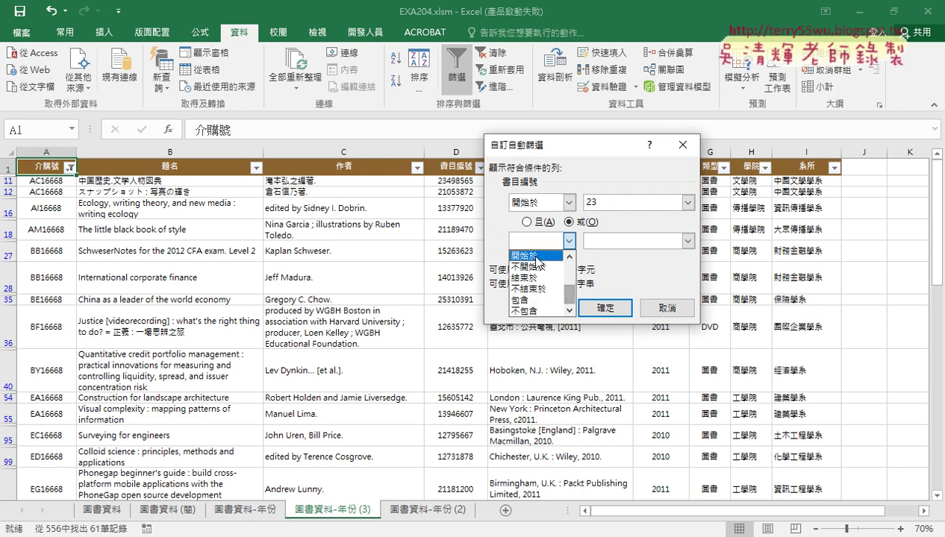
pyautogui.click(522, 255)
pyautogui.click(619, 244)
pyautogui.write('2')
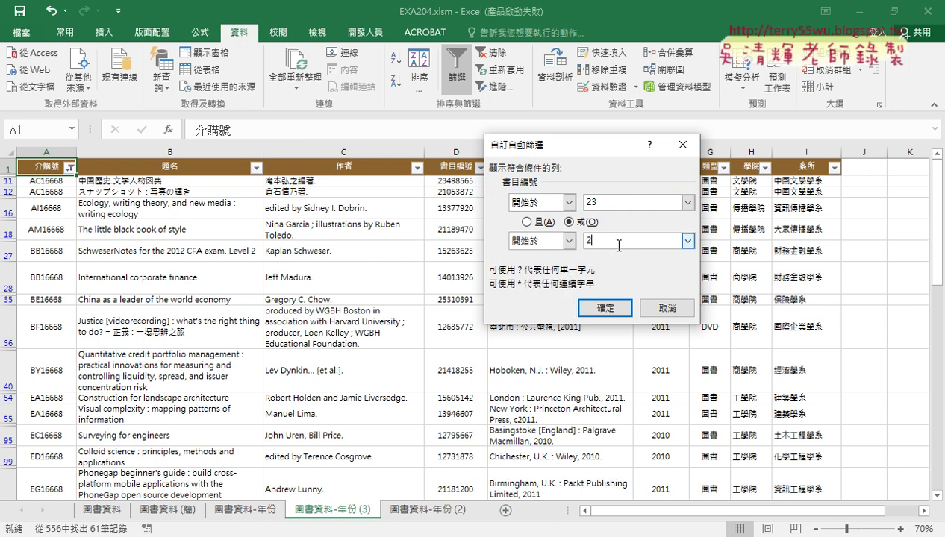
pyautogui.write('4')
pyautogui.click(606, 310)
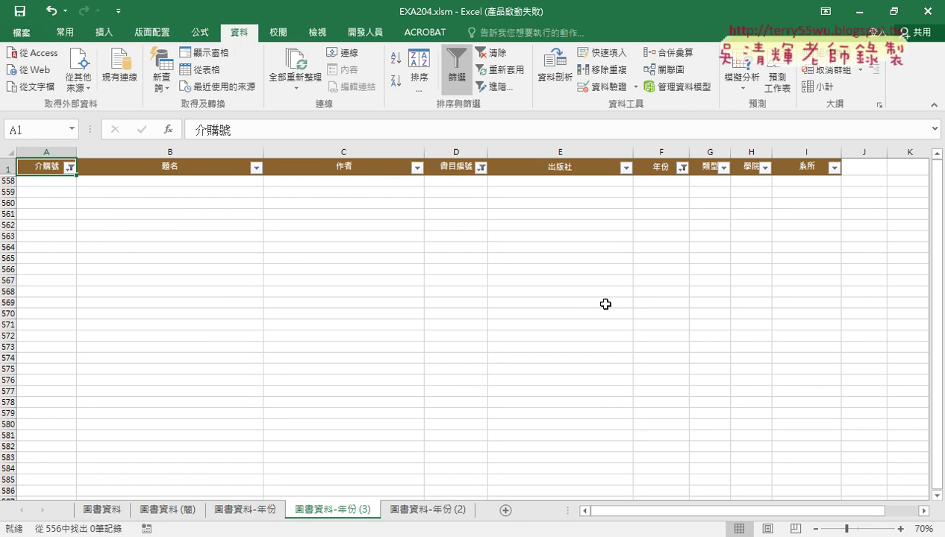
# Step: Clear the 書目編號 filter, then select cell D11 and the whole column D
pyautogui.click(480, 167)
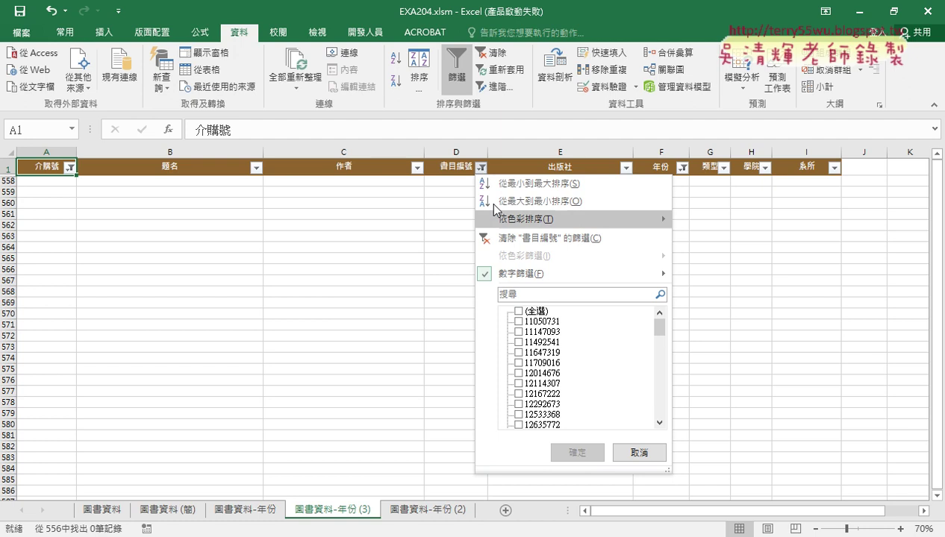
pyautogui.click(547, 239)
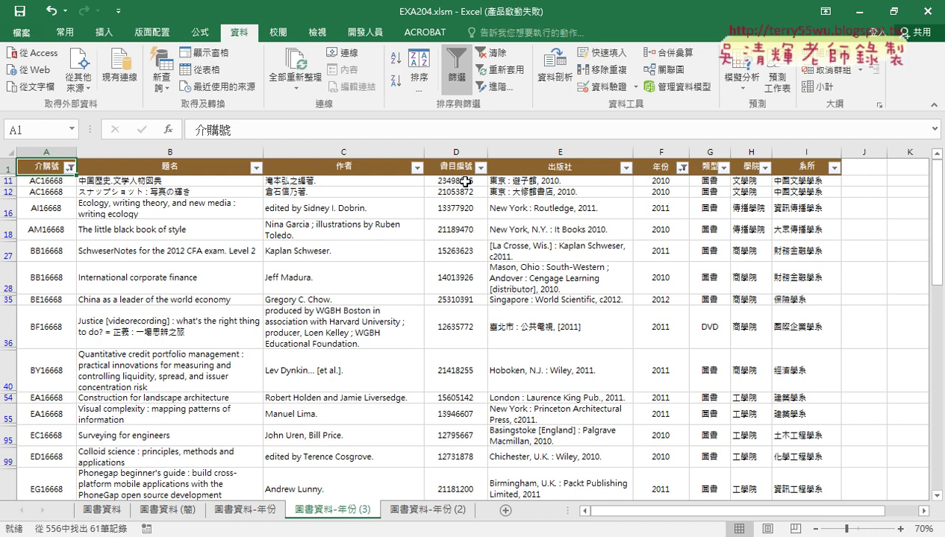
pyautogui.click(465, 182)
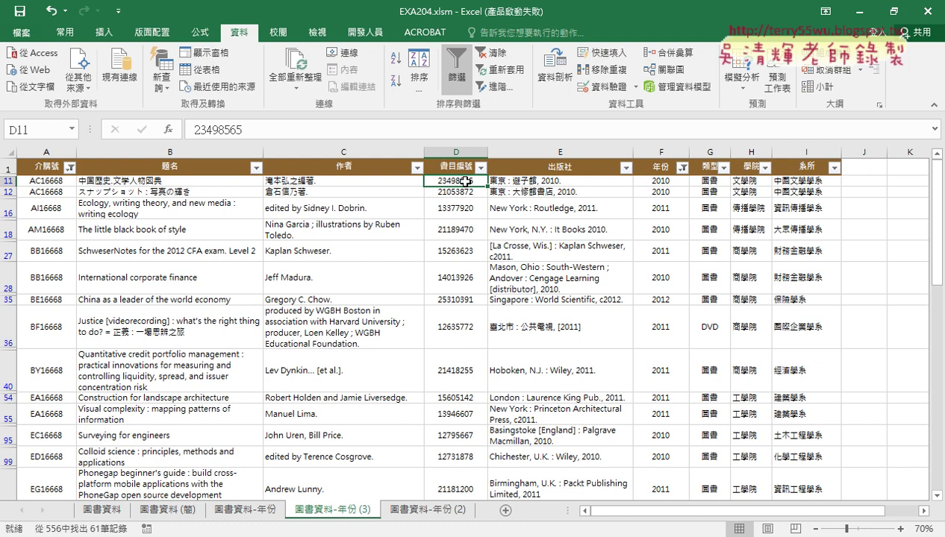
pyautogui.click(457, 153)
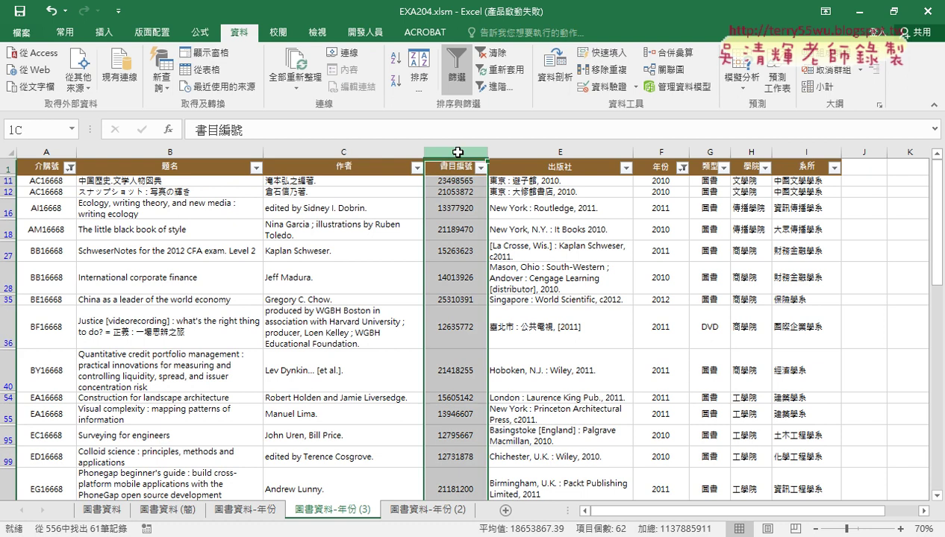